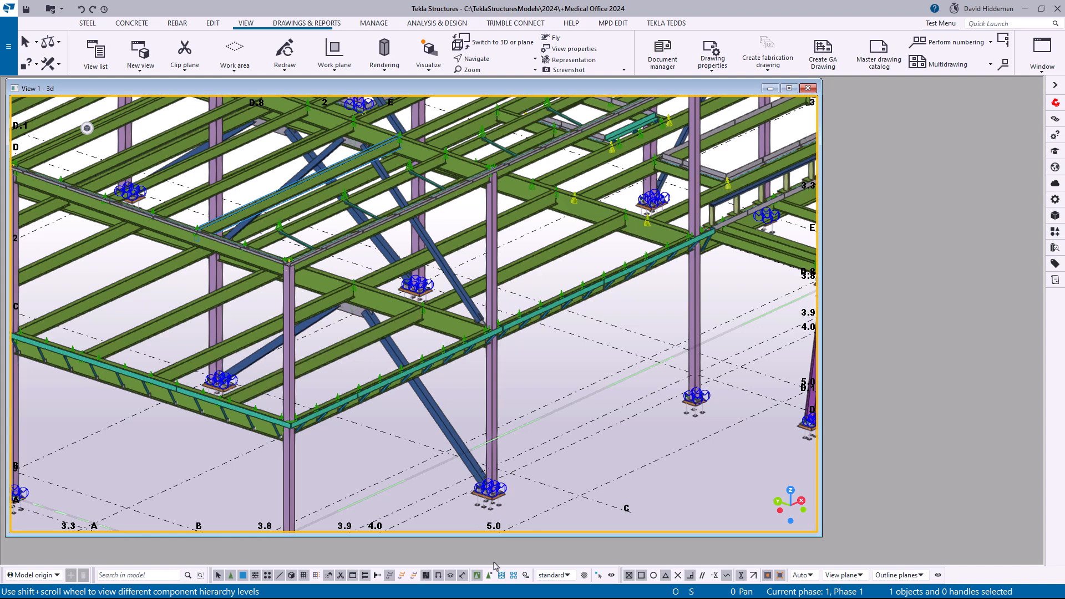
# Create the default component views of the beam-to-girder connection and rotate the perspective view to inspect its bolted plate
pyautogui.scroll(6, 438, 341)
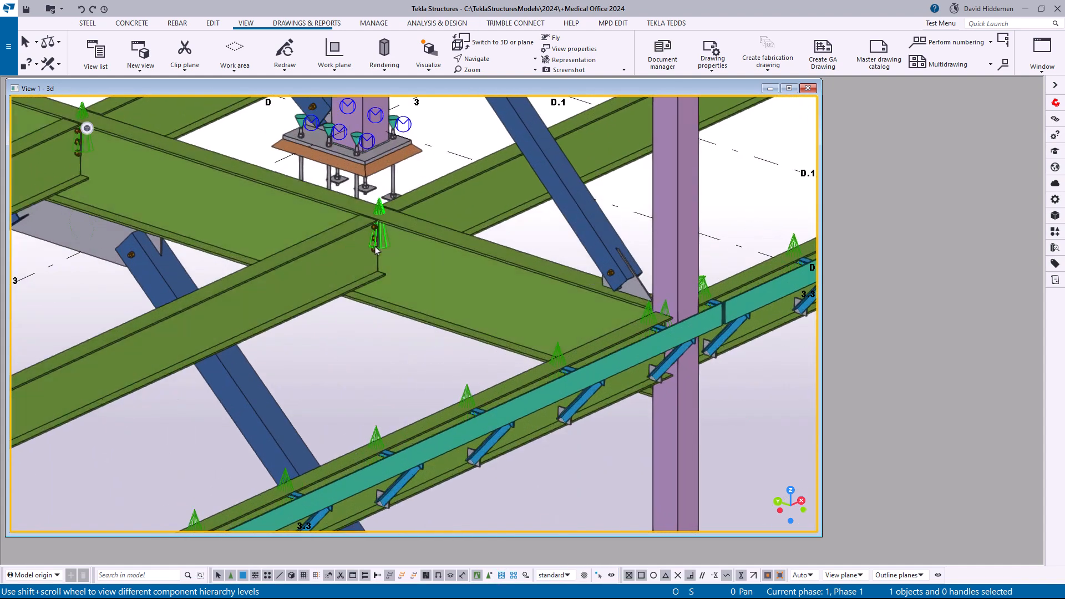
pyautogui.rightClick(375, 249)
pyautogui.moveTo(484, 456)
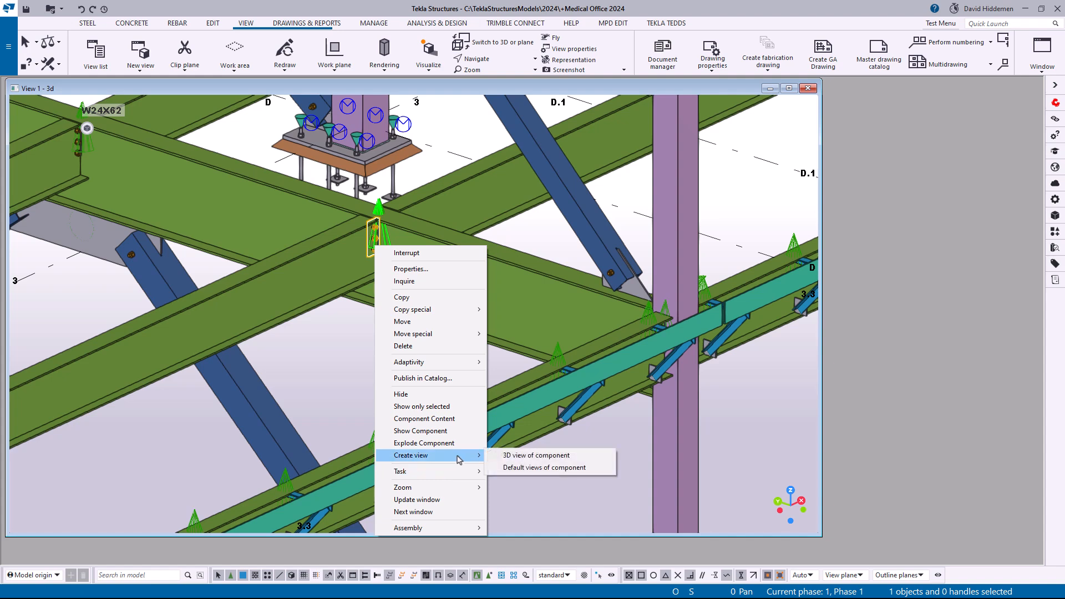
pyautogui.click(517, 470)
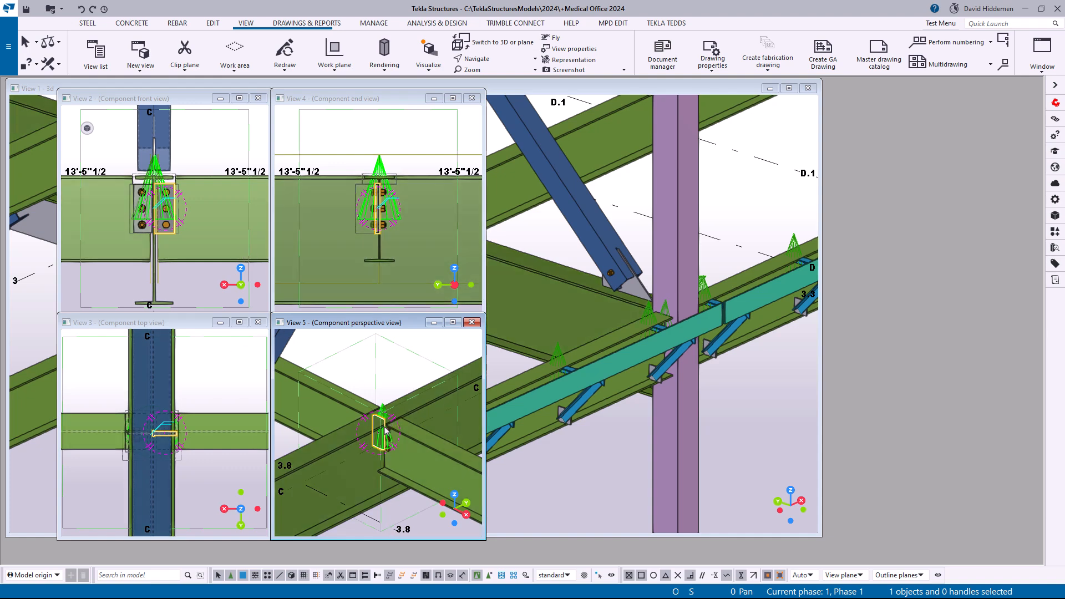
pyautogui.keyDown('ctrl'); pyautogui.moveTo(376, 428); pyautogui.dragTo(555, 409, button='middle'); pyautogui.keyUp('ctrl')
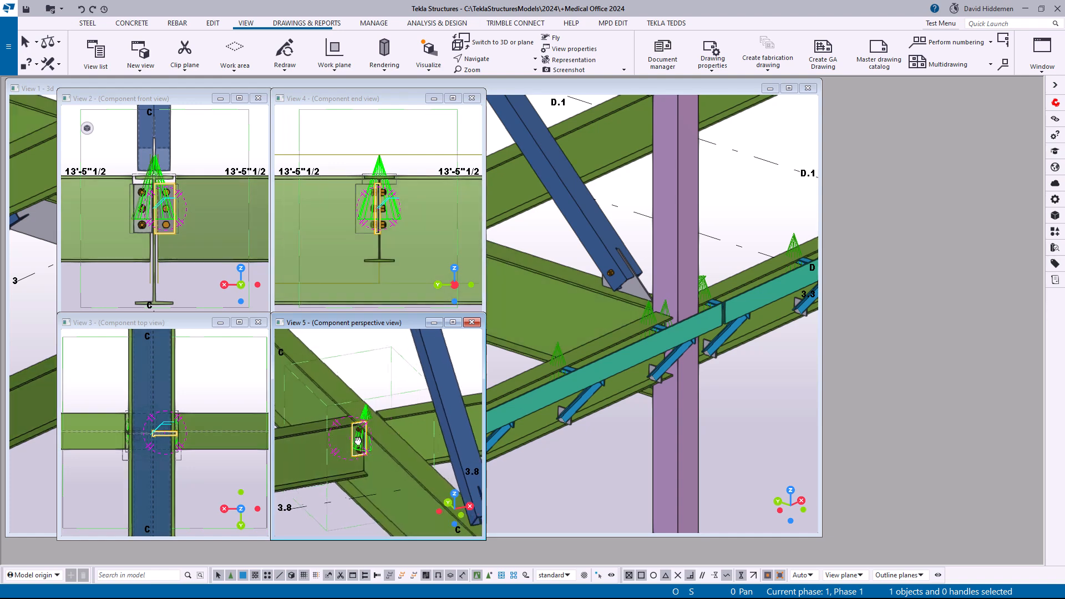
pyautogui.moveTo(355, 442); pyautogui.dragTo(426, 438, button='middle')
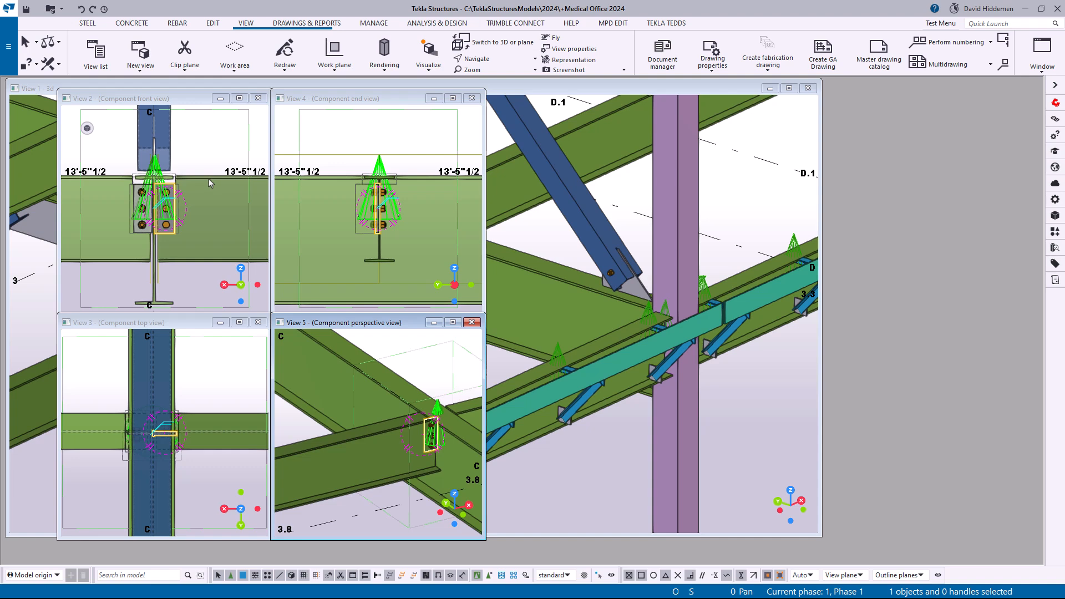
# Close the front, end, perspective and top views of the connection component
pyautogui.click(258, 98)
pyautogui.click(472, 98)
pyautogui.click(471, 323)
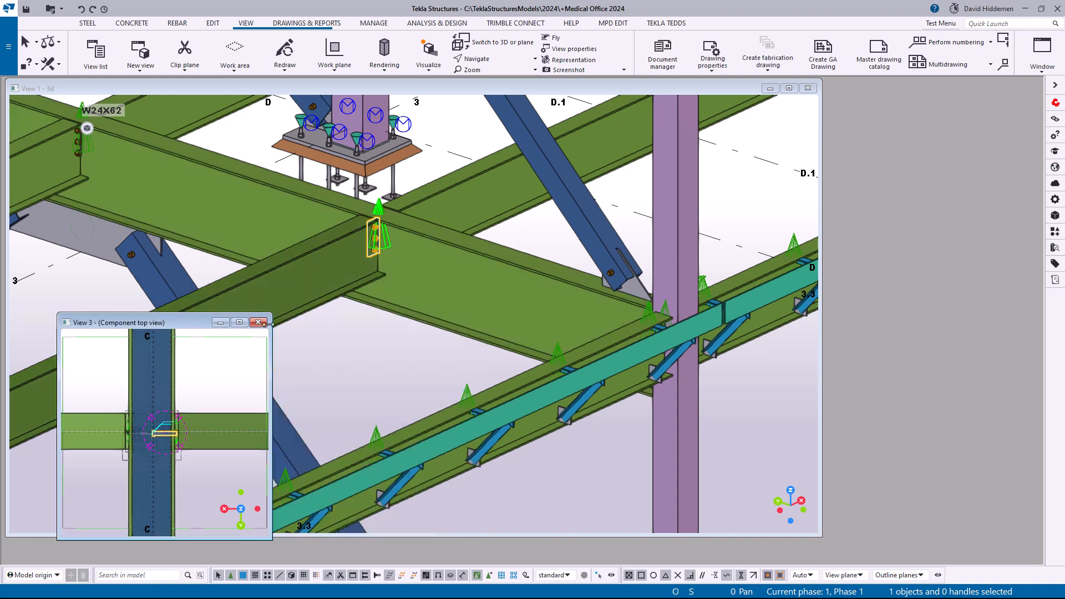
pyautogui.click(258, 323)
# Switch the selection to assemblies and create a front plane view of the beam framing into the girder
pyautogui.click(501, 576)
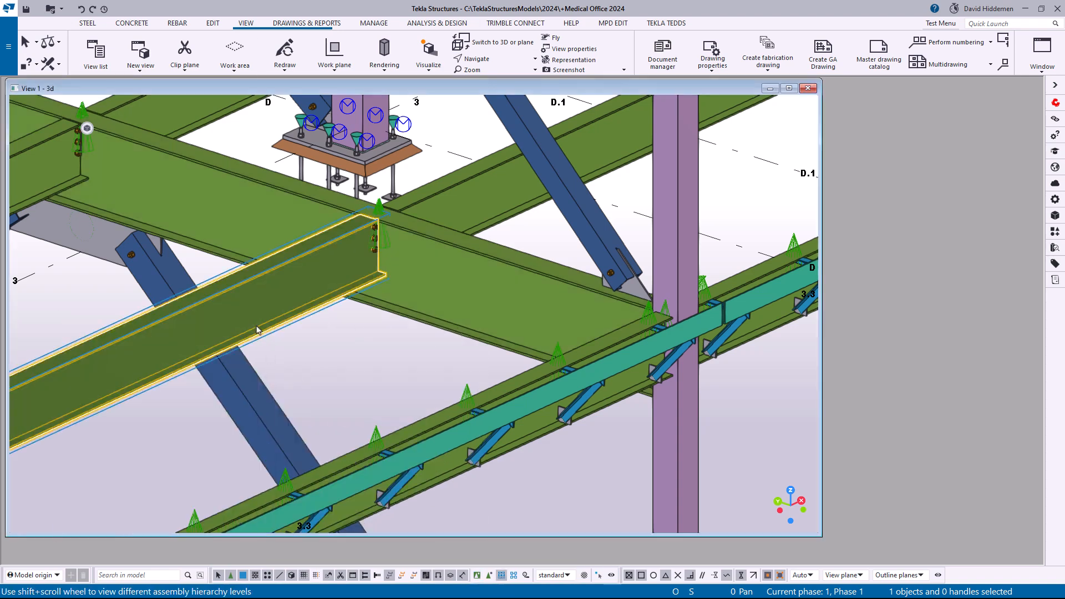
pyautogui.rightClick(257, 327)
pyautogui.moveTo(344, 246)
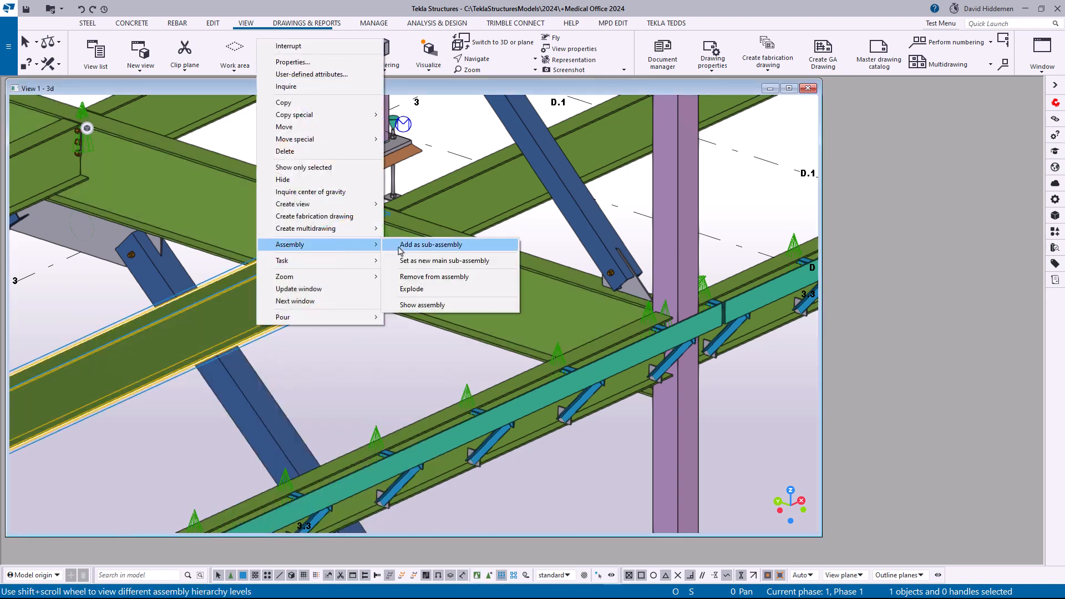
pyautogui.moveTo(343, 208)
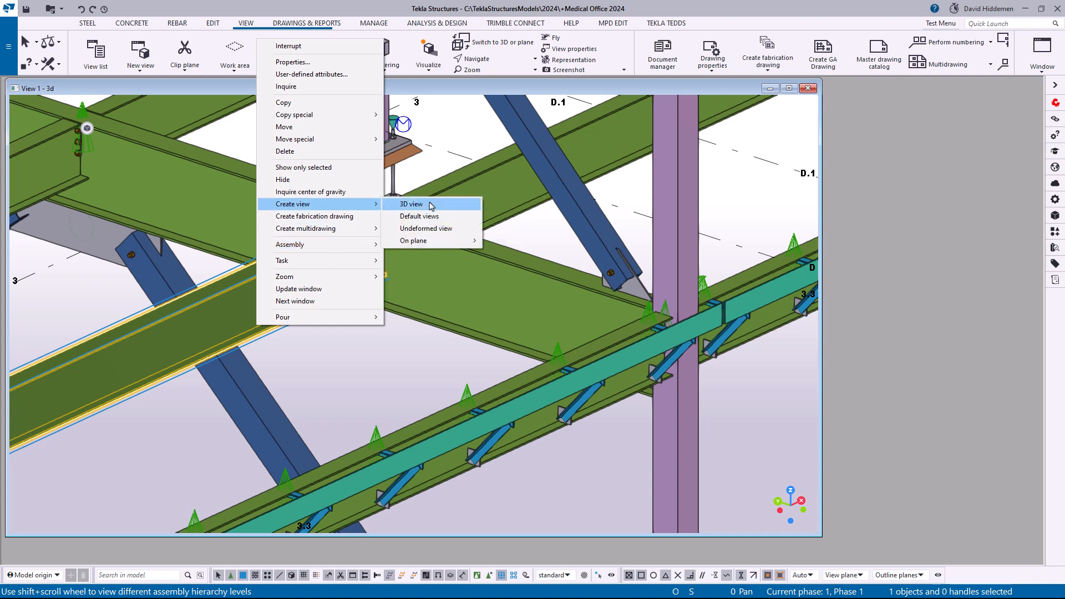
pyautogui.moveTo(437, 242)
pyautogui.click(511, 246)
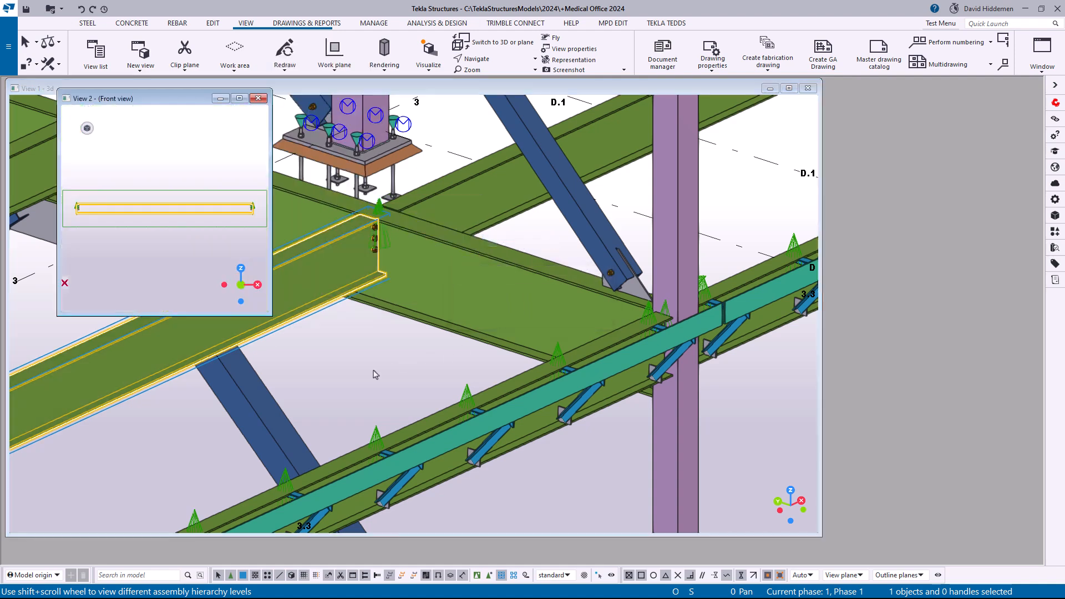
# Enlarge the beam's front view, examine the bolted beam end, and close the view
pyautogui.moveTo(269, 313); pyautogui.dragTo(626, 473)
pyautogui.scroll(5, 210, 314)
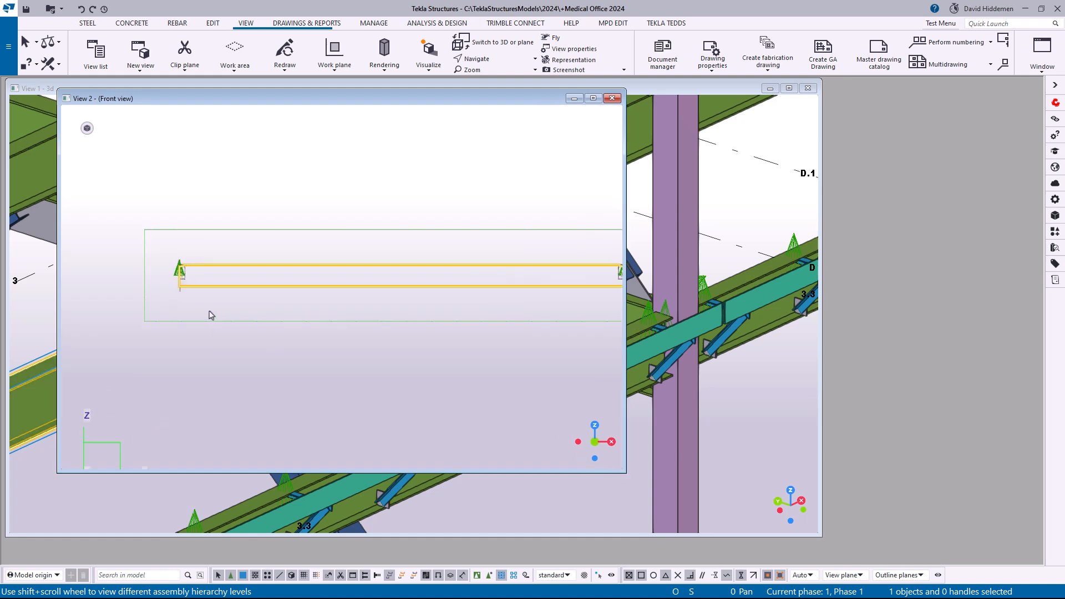
pyautogui.click(336, 383)
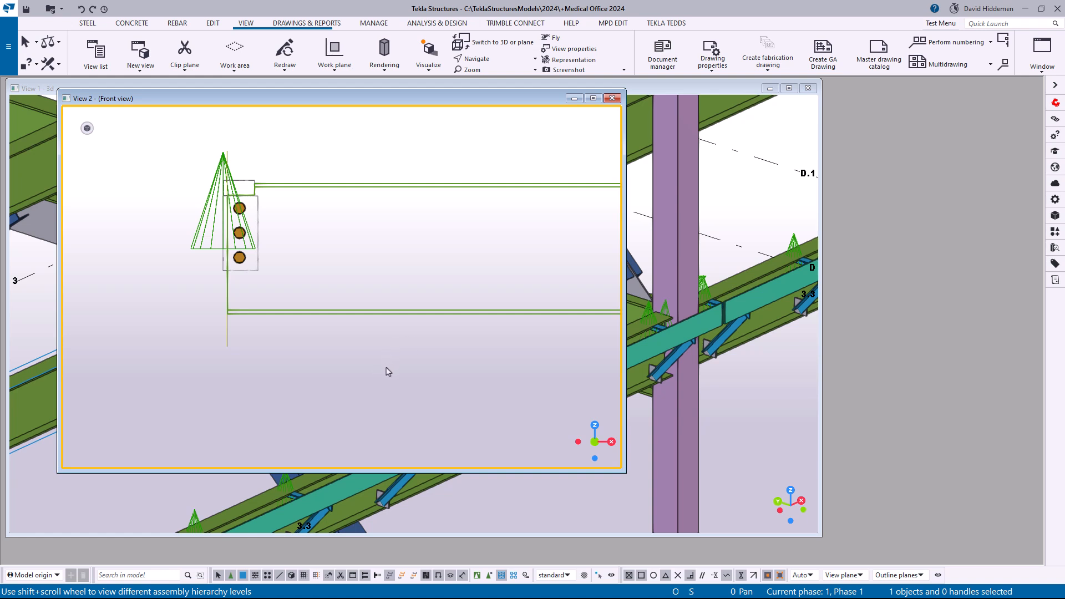
pyautogui.click(612, 98)
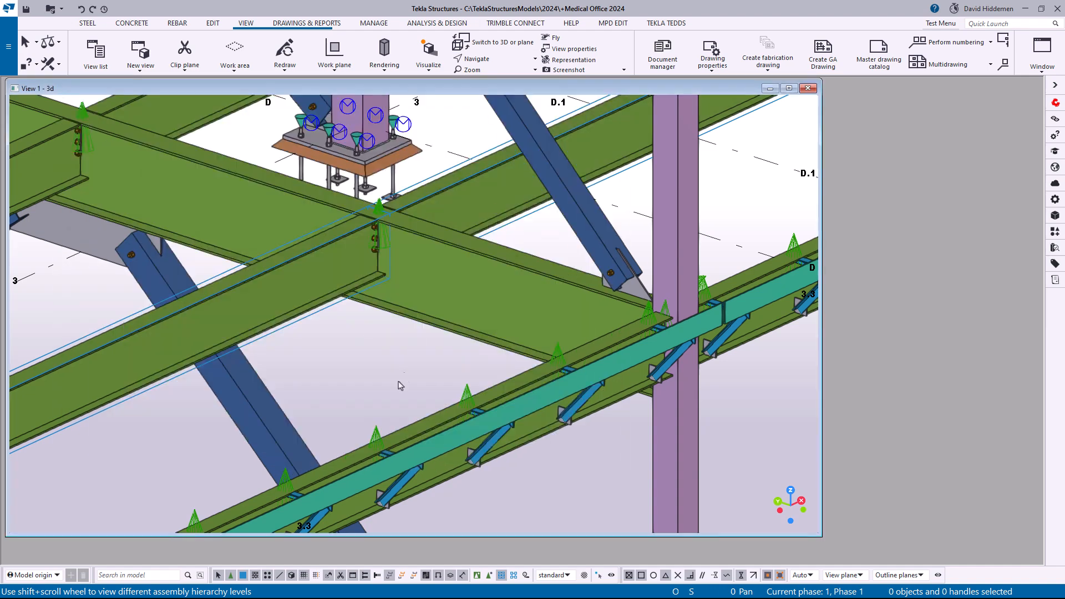
# Switch the selection back to components and create the default views of the same beam-to-girder connection
pyautogui.click(477, 575)
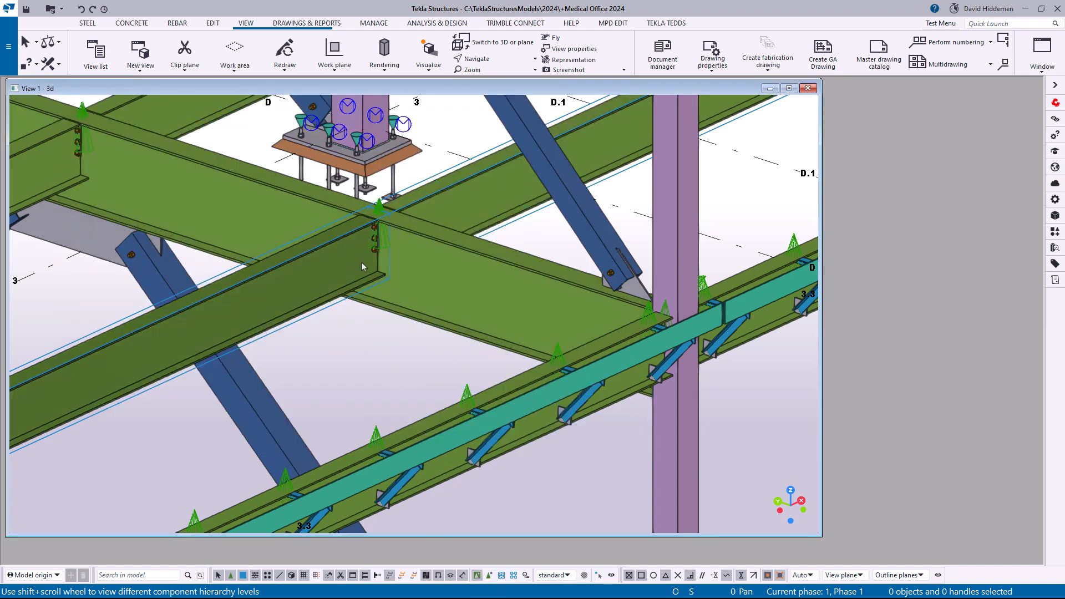
pyautogui.rightClick(377, 248)
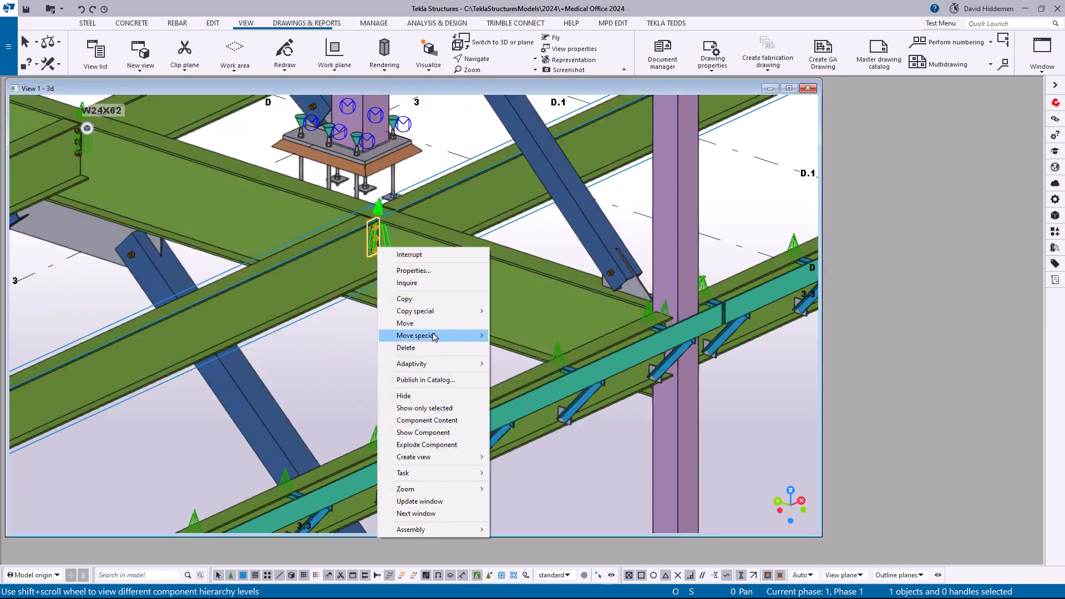
pyautogui.moveTo(444, 456)
pyautogui.click(550, 469)
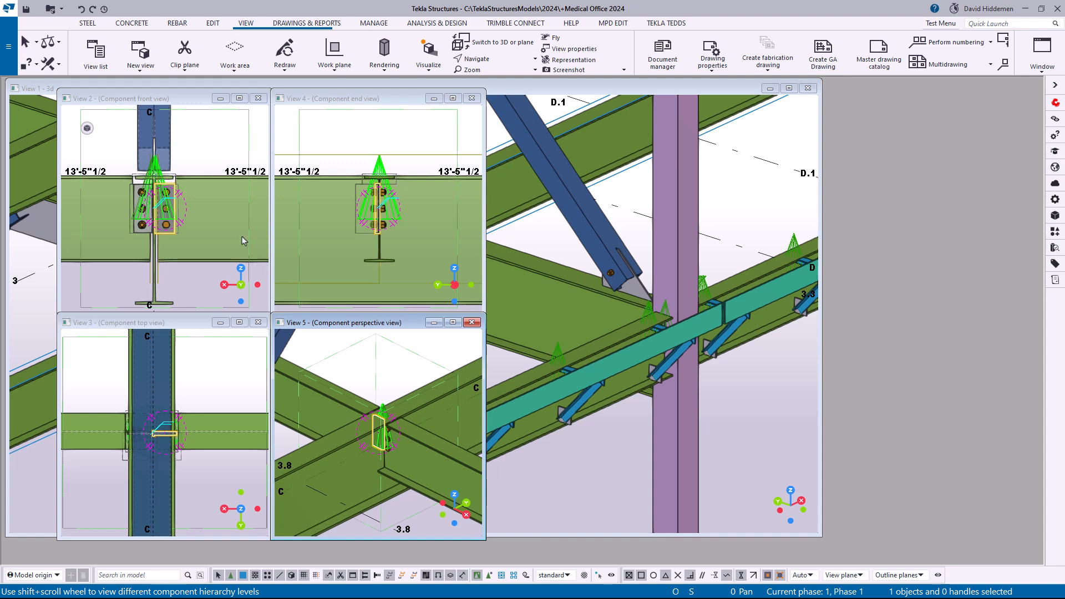
# Check the saved presets in the component front view's properties and close them without changes
pyautogui.doubleClick(215, 144)
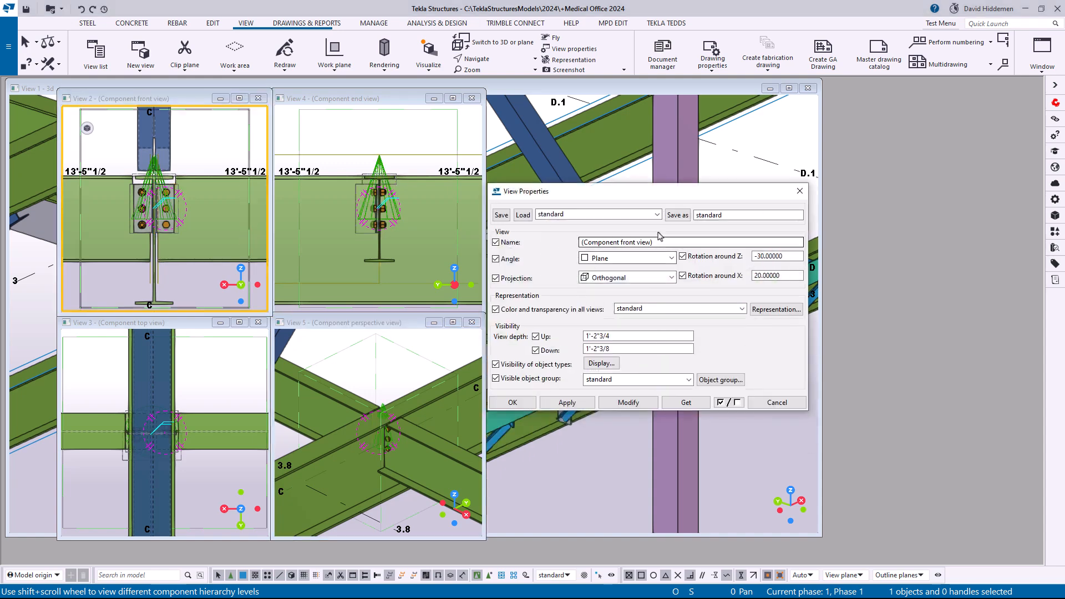
pyautogui.click(658, 216)
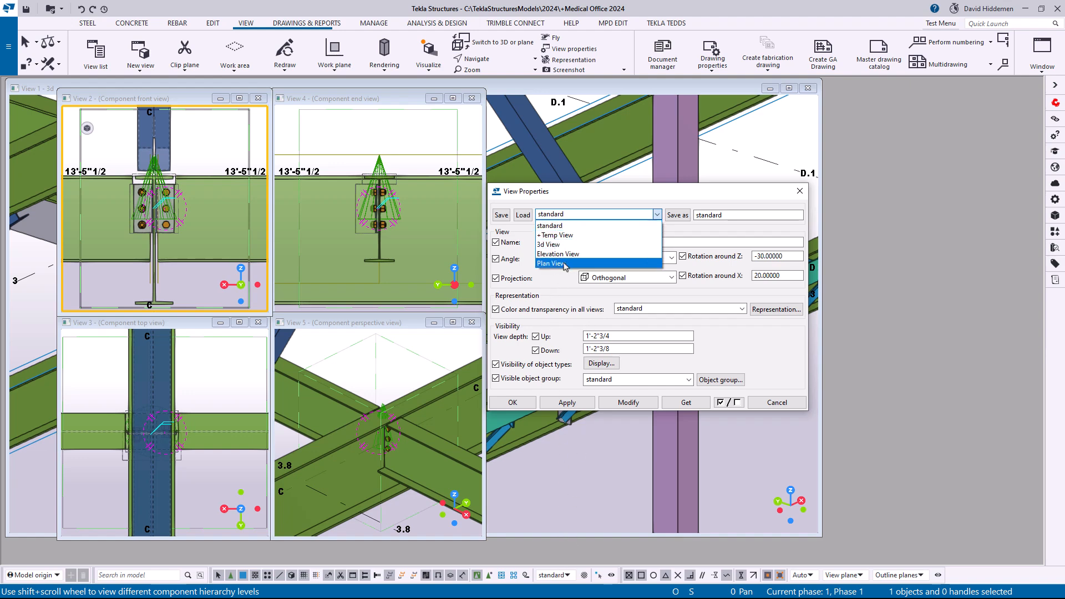
pyautogui.click(721, 197)
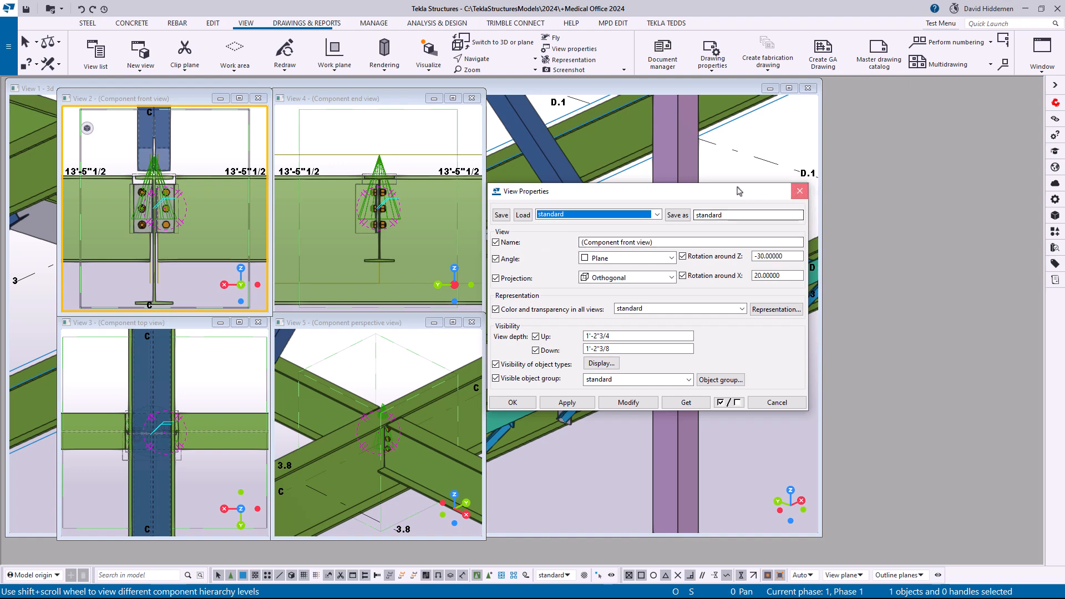
pyautogui.click(799, 192)
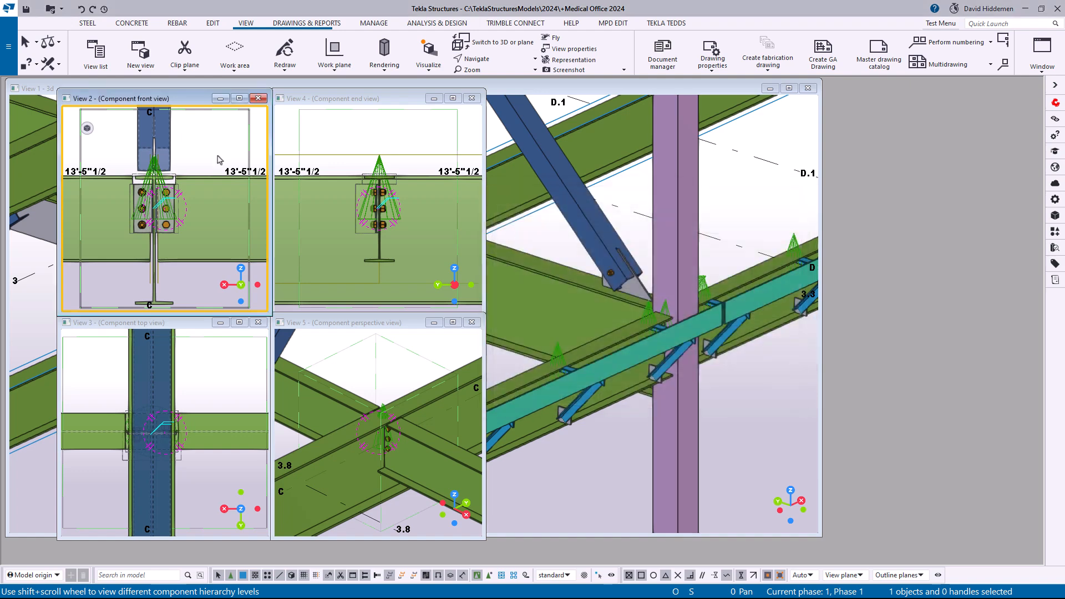
# Switch the part rendering of the component front and end views to uncoloured grayscale
pyautogui.moveTo(200, 160); pyautogui.dragTo(215, 162, button='middle')
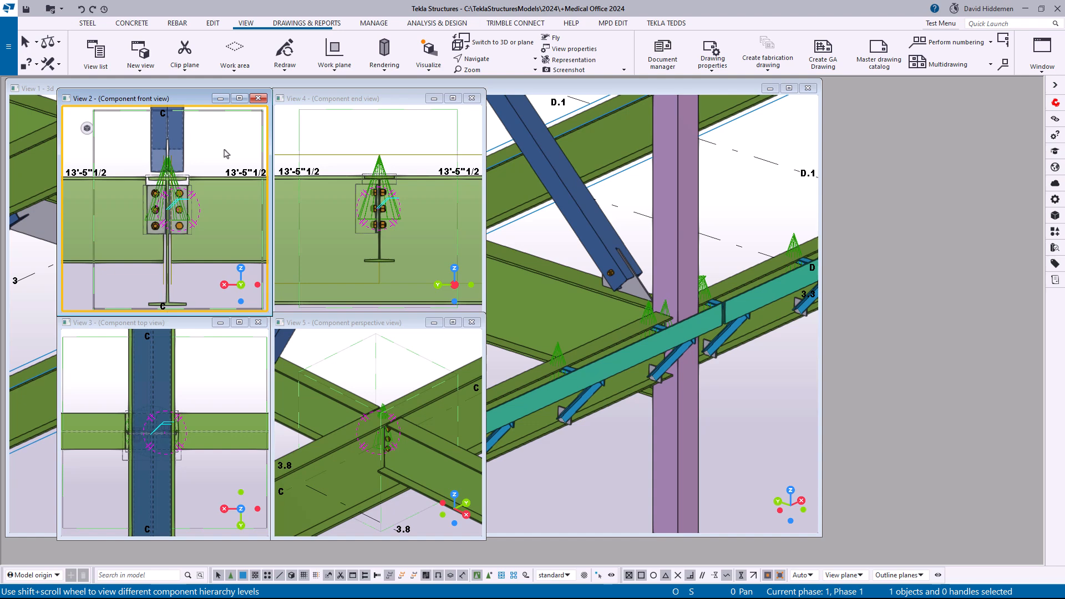
pyautogui.hotkey('ctrl', '3')
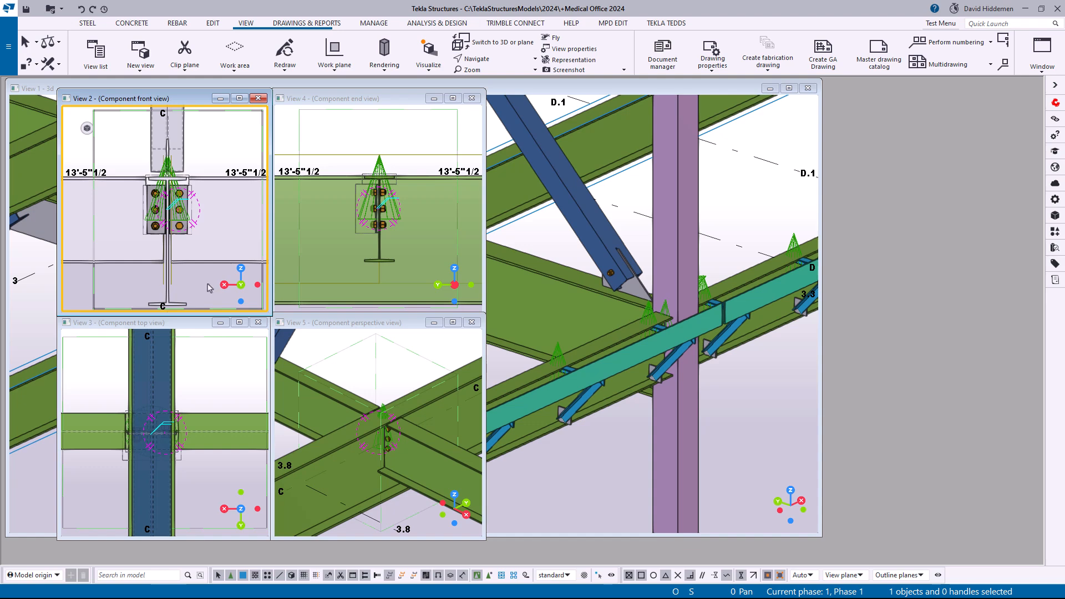
pyautogui.click(357, 145)
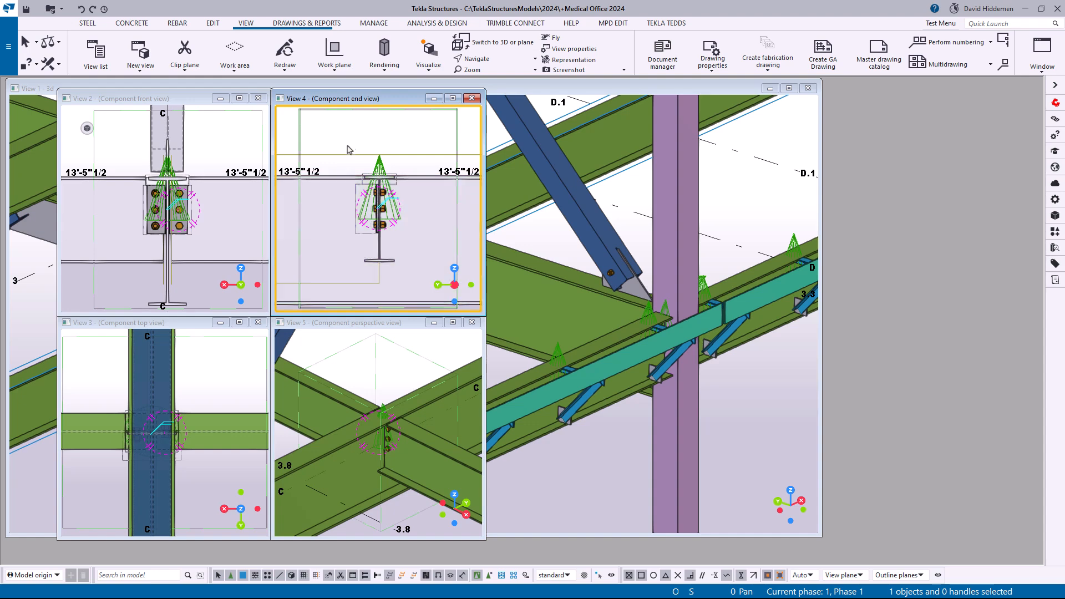
pyautogui.moveTo(339, 242); pyautogui.dragTo(341, 231, button='middle')
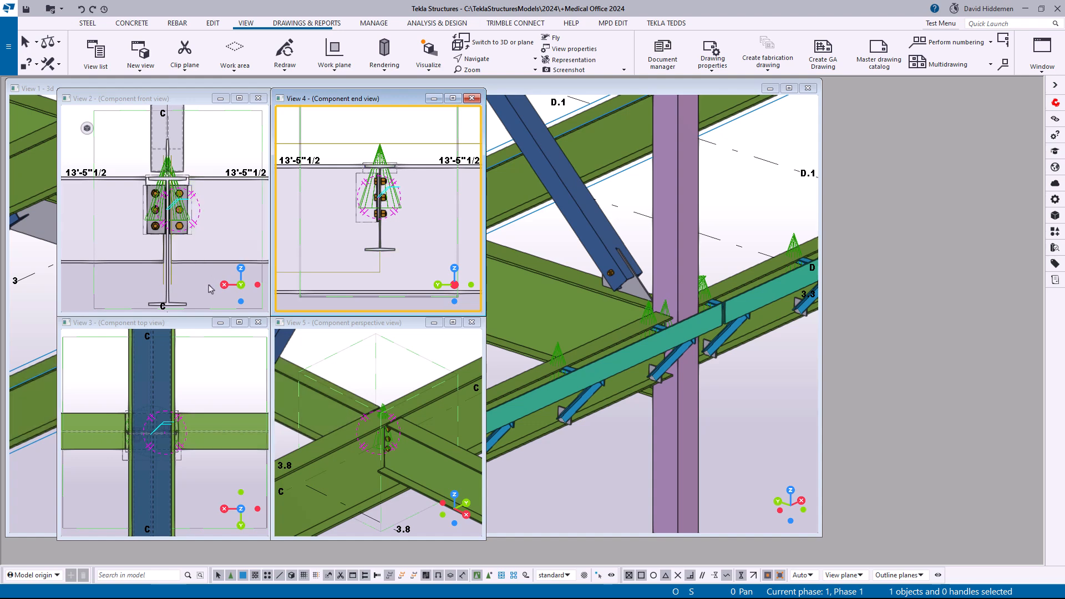
# Save the component front view's properties as a preset named component_front_view
pyautogui.click(229, 142)
pyautogui.doubleClick(219, 145)
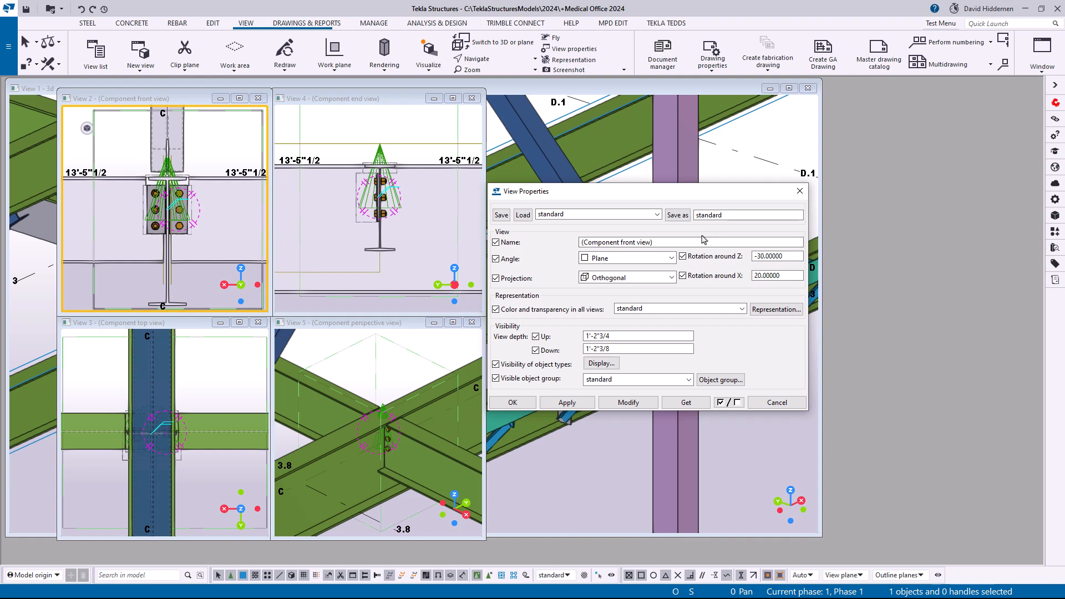
pyautogui.doubleClick(756, 214)
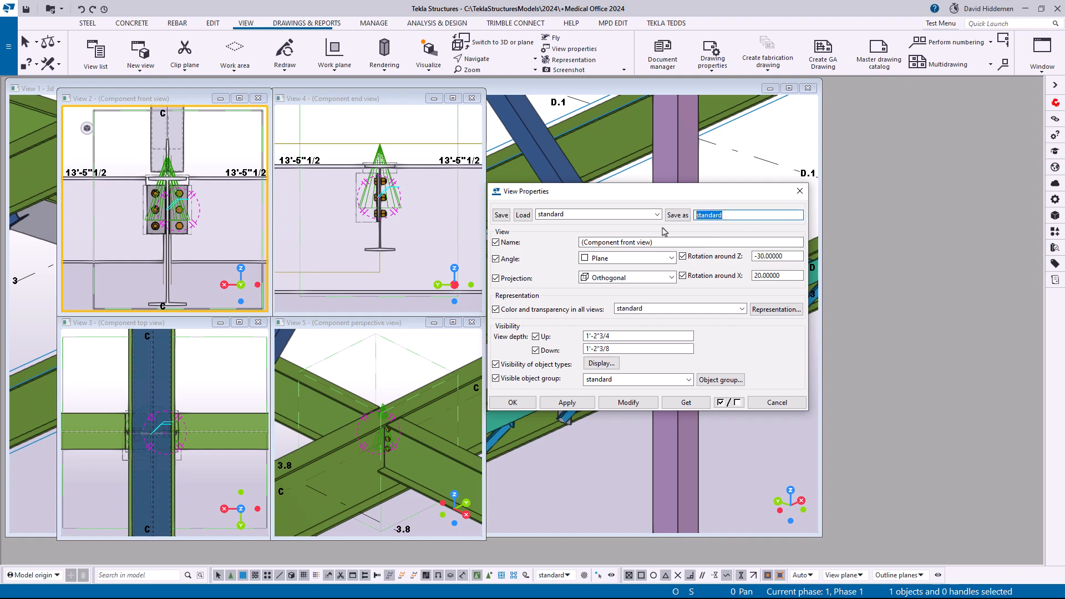
pyautogui.write('comone')
pyautogui.press('BackSpace')
pyautogui.press('BackSpace')
pyautogui.press('BackSpace')
pyautogui.press('BackSpace')
pyautogui.write('ponent_front_view')
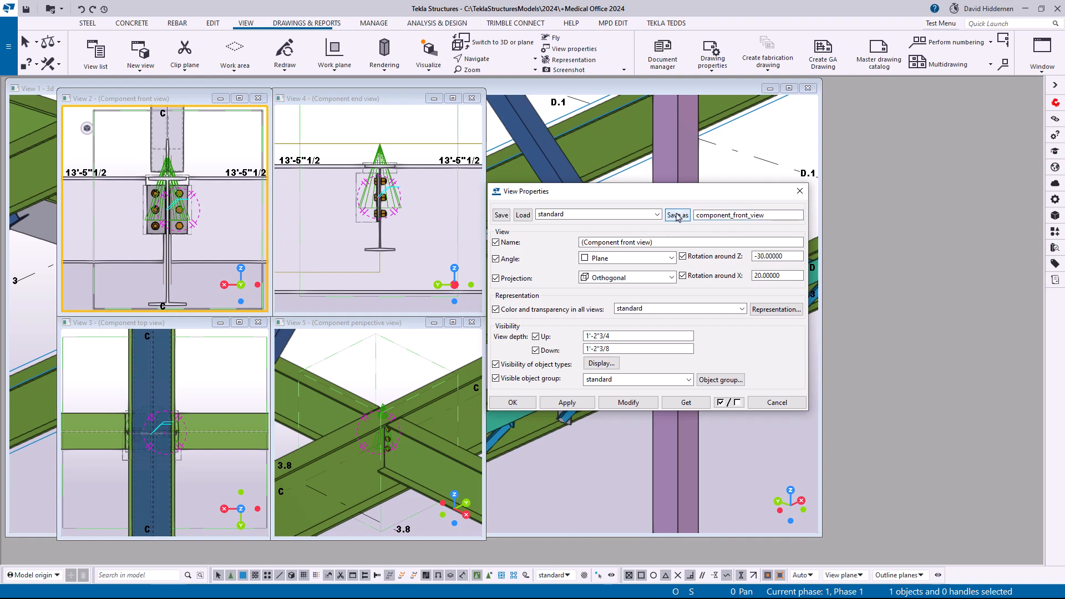
pyautogui.click(800, 192)
# Save the component end view's properties as component_end_view, check the preset list, and close the properties
pyautogui.doubleClick(406, 131)
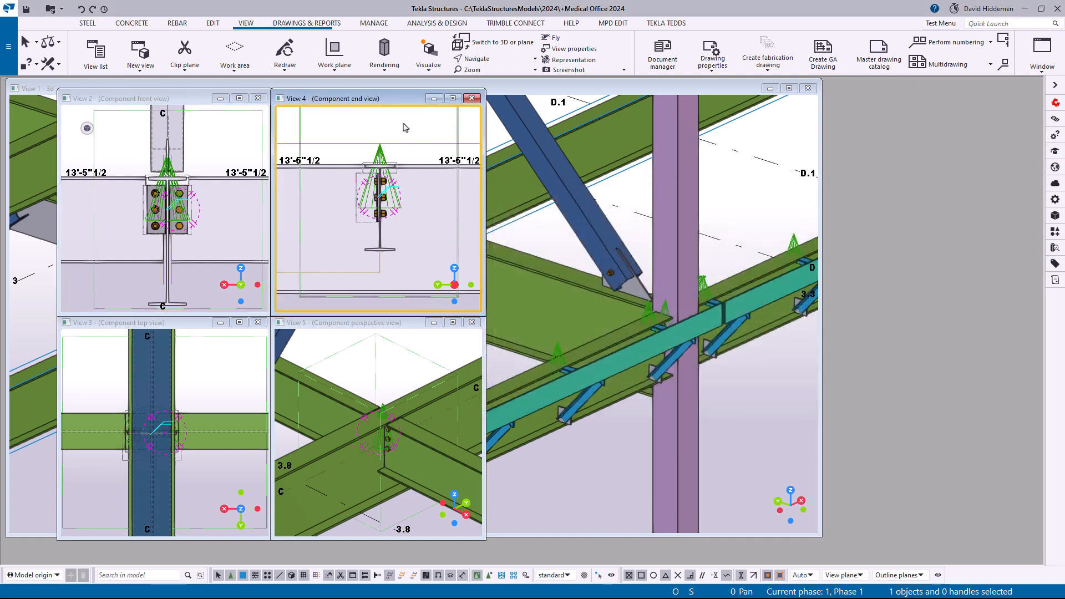
pyautogui.write('compon')
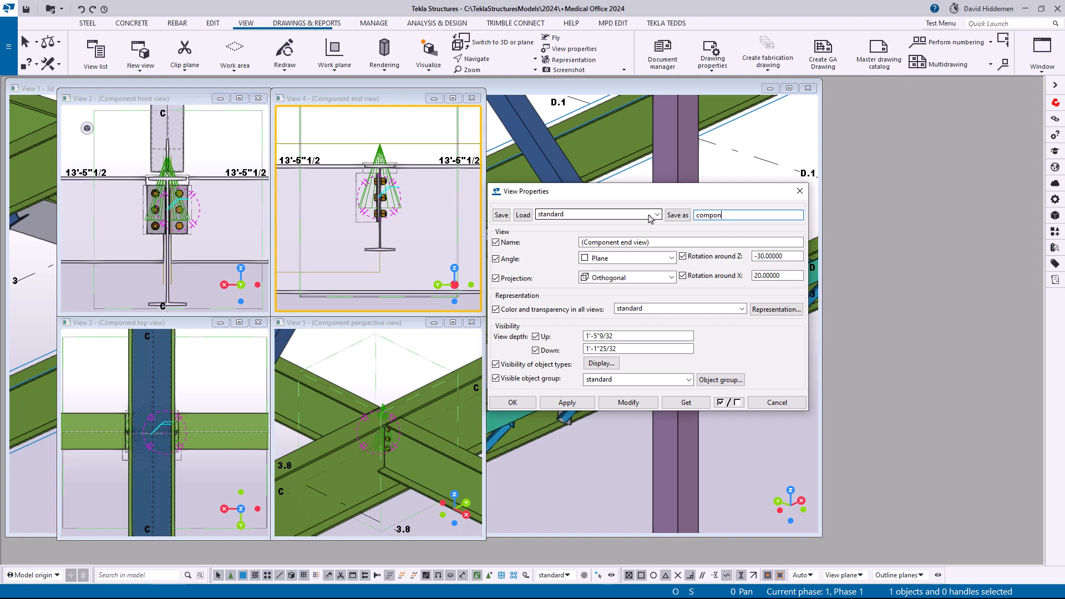
pyautogui.write('ent_end_view')
pyautogui.click(678, 216)
pyautogui.click(633, 215)
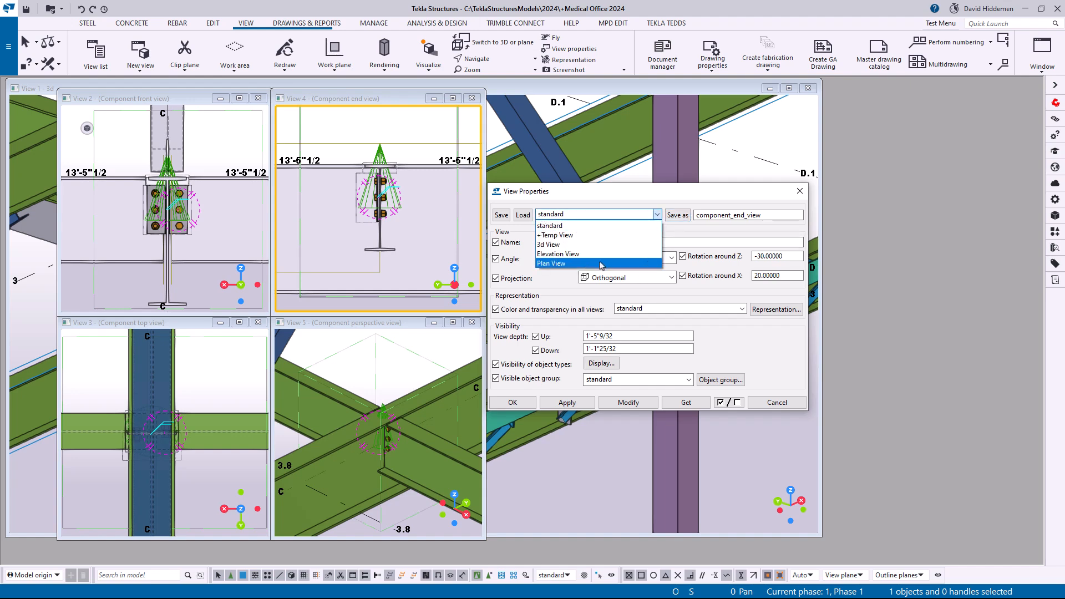
pyautogui.click(780, 409)
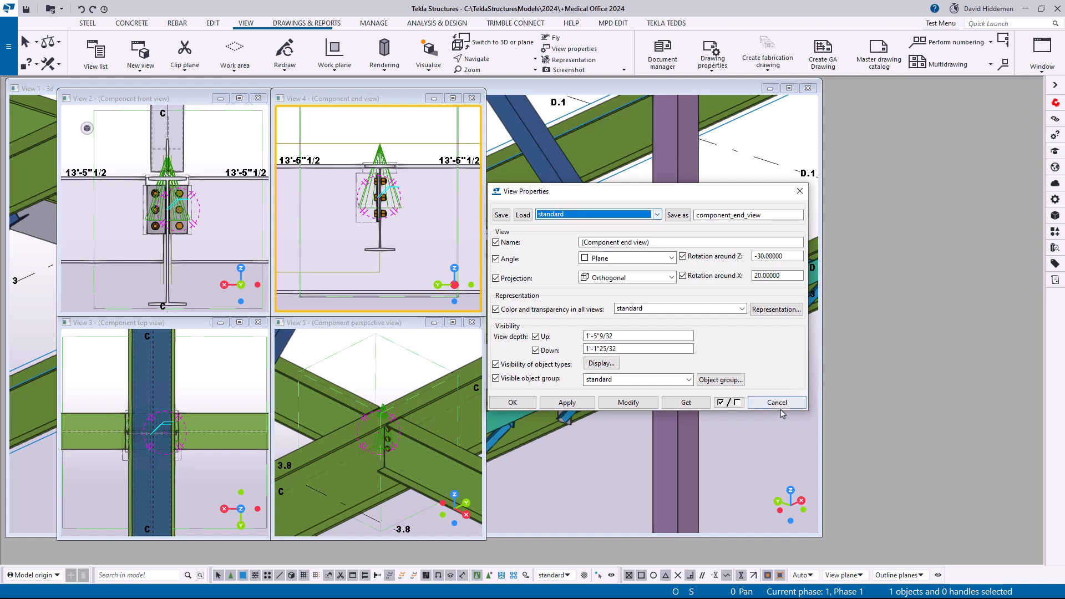
pyautogui.click(778, 403)
# Close all four component views so that only the main 3D model view stays open
pyautogui.click(471, 98)
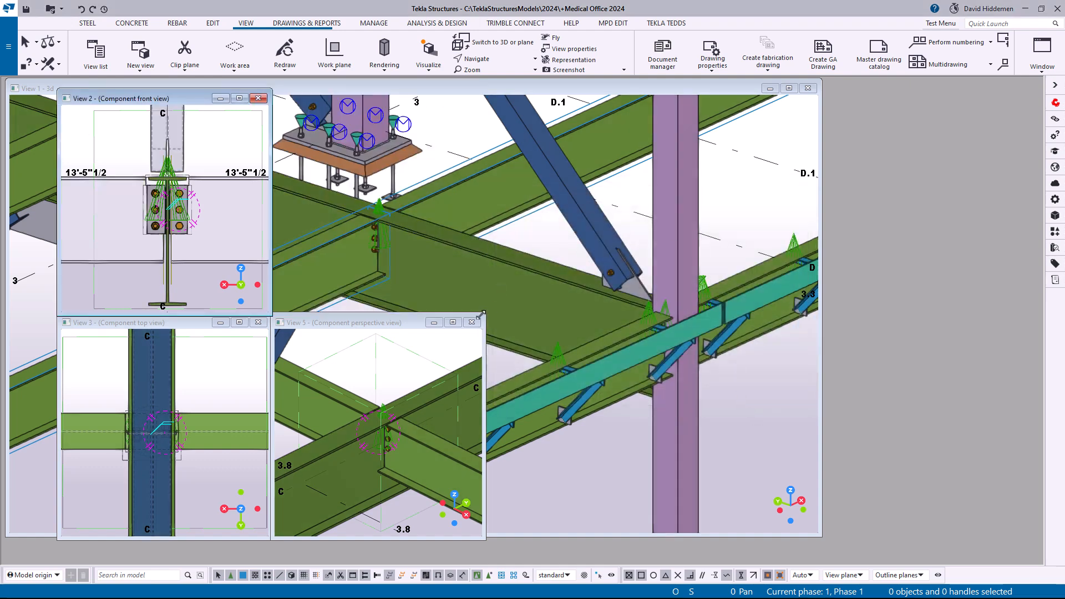
pyautogui.click(472, 322)
pyautogui.click(258, 323)
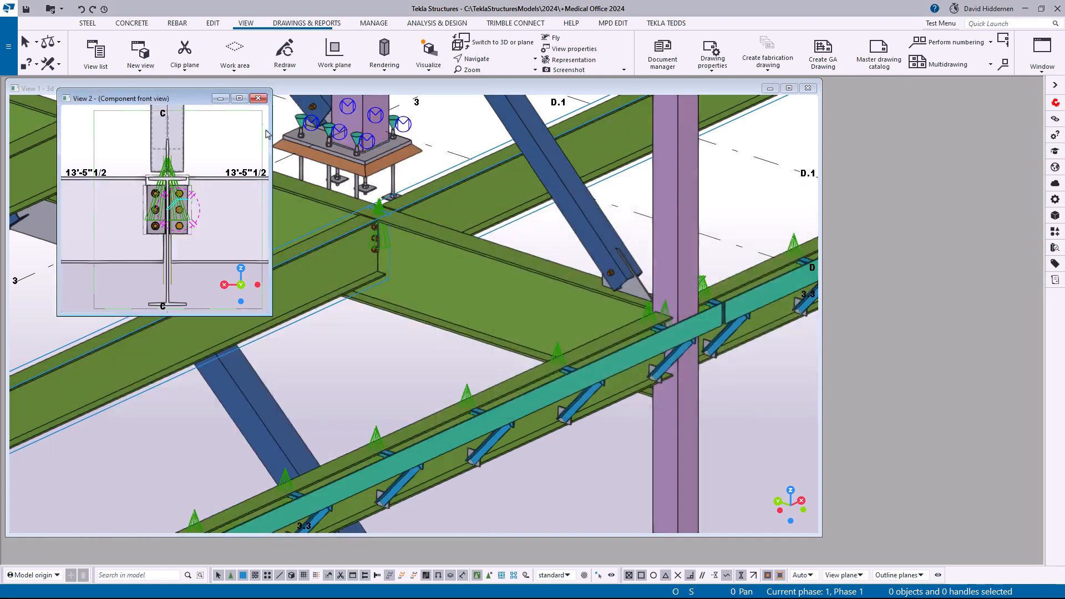
pyautogui.click(258, 99)
# Create default views of the connection component at the neighbouring beam-to-girder joint
pyautogui.scroll(-3, 364, 362)
pyautogui.moveTo(387, 366); pyautogui.dragTo(404, 346, button='middle')
pyautogui.moveTo(380, 328); pyautogui.dragTo(301, 268)
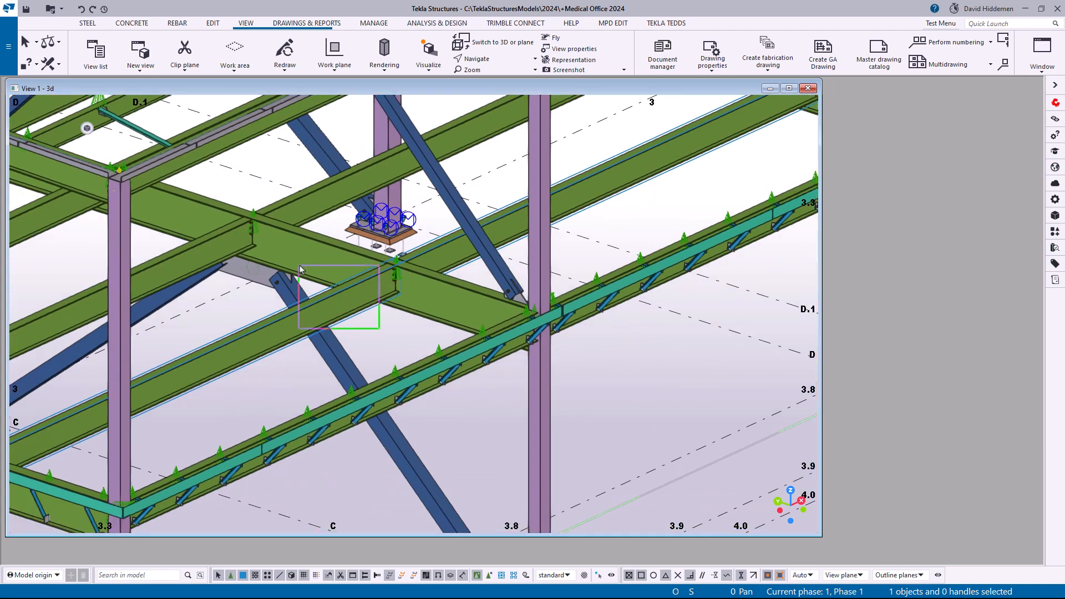
pyautogui.scroll(4, 257, 237)
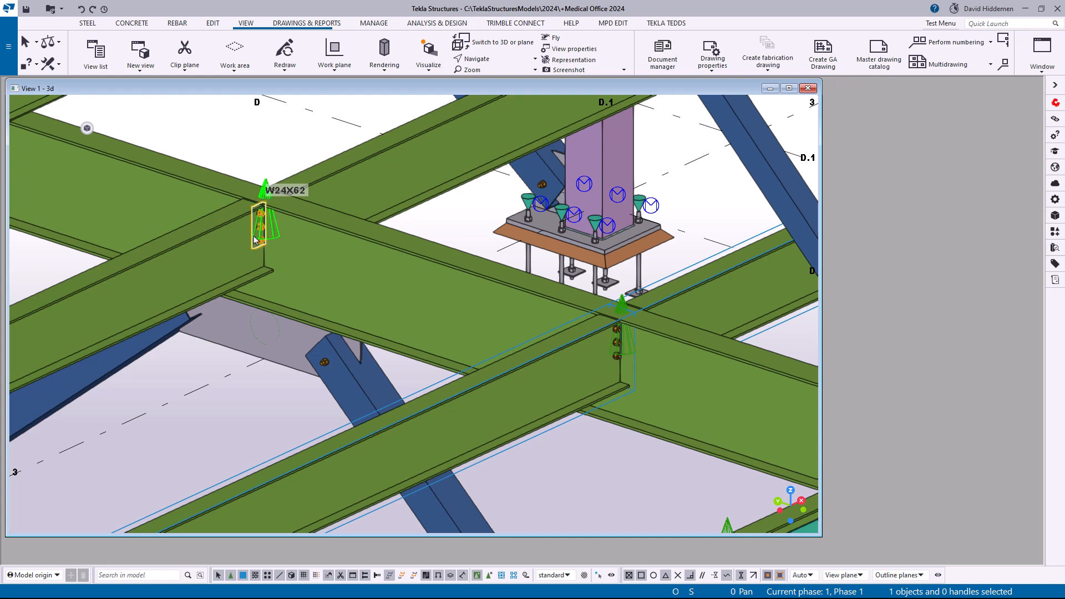
pyautogui.rightClick(255, 239)
pyautogui.moveTo(343, 447)
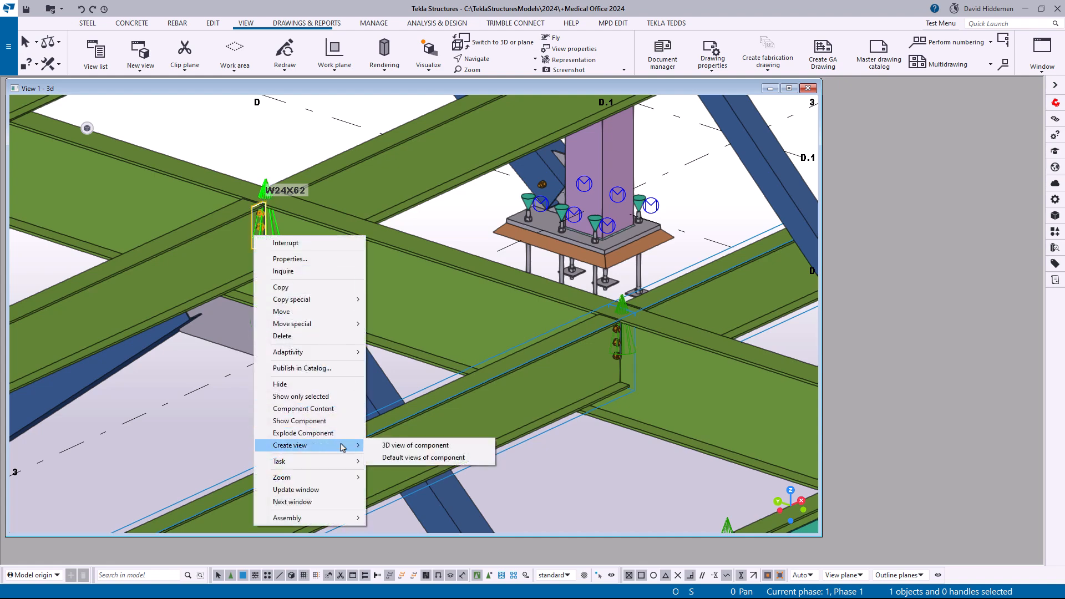
pyautogui.click(388, 456)
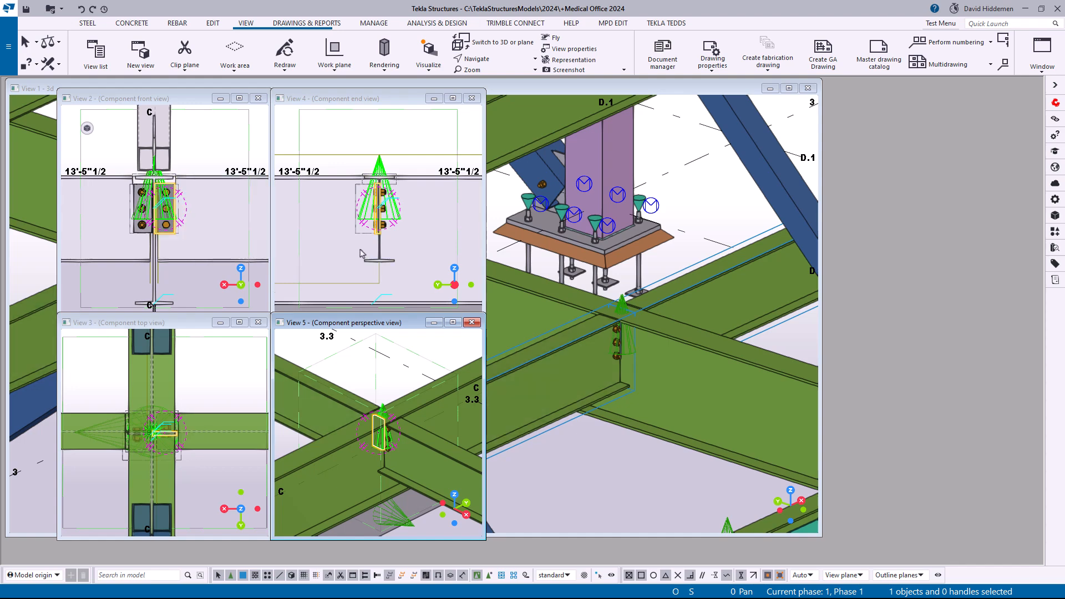
# Inspect the component front and end views of the connection, and close all four component views
pyautogui.scroll(-2, 360, 249)
pyautogui.scroll(-2, 206, 261)
pyautogui.moveTo(206, 257); pyautogui.dragTo(208, 214, button='middle')
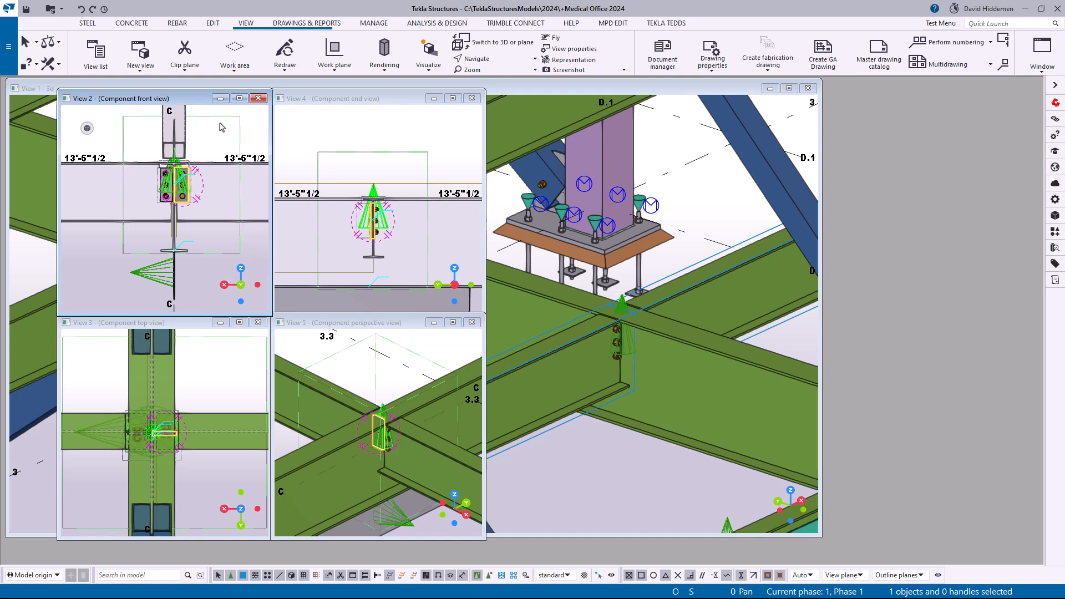
pyautogui.scroll(5, 219, 145)
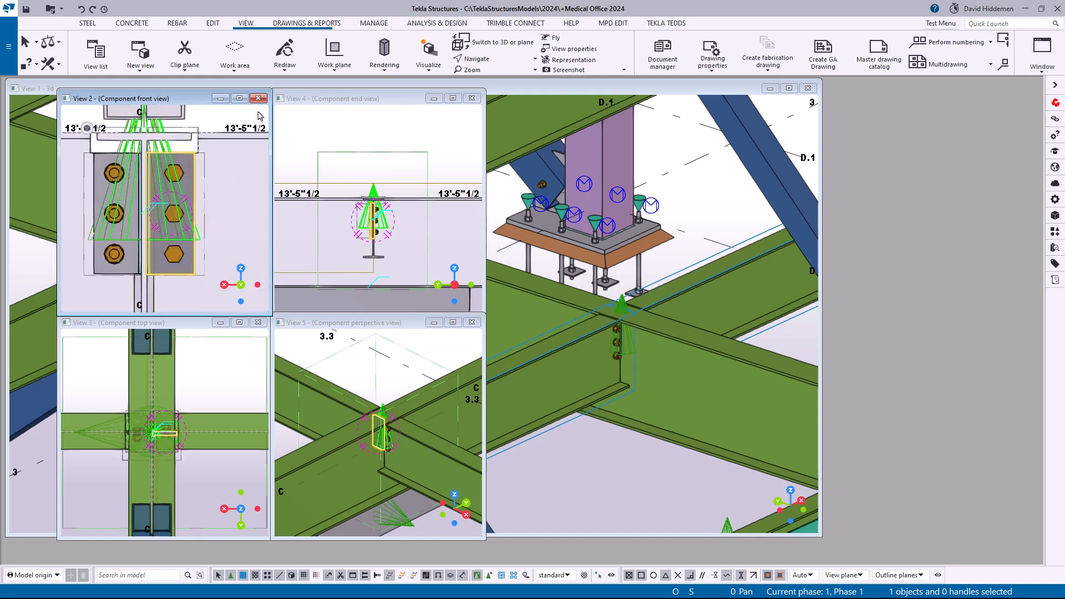
pyautogui.scroll(-5, 228, 202)
pyautogui.scroll(-2, 229, 202)
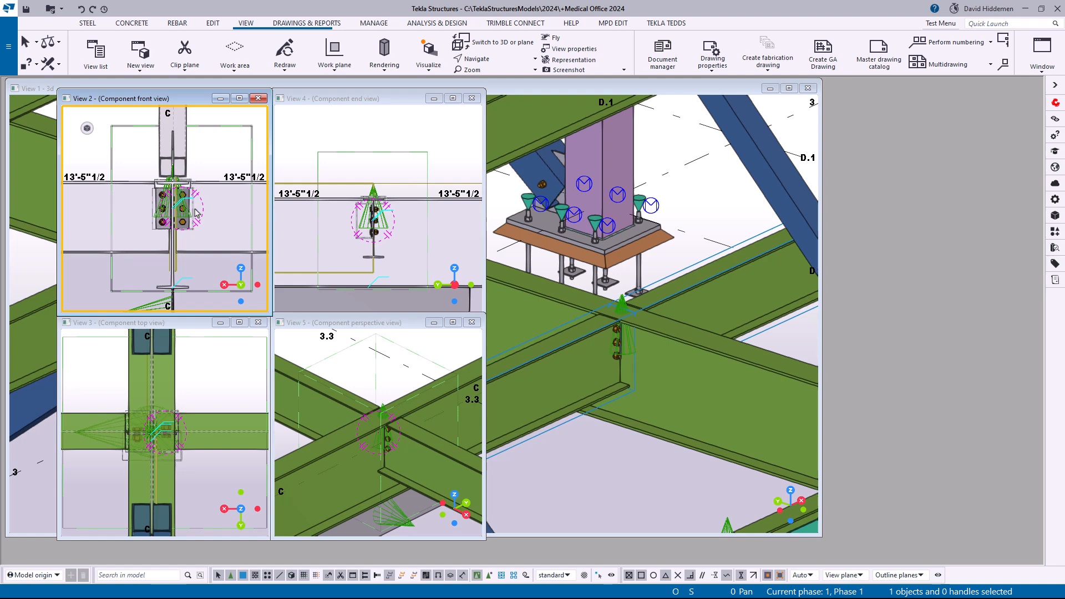
pyautogui.click(258, 99)
pyautogui.click(471, 99)
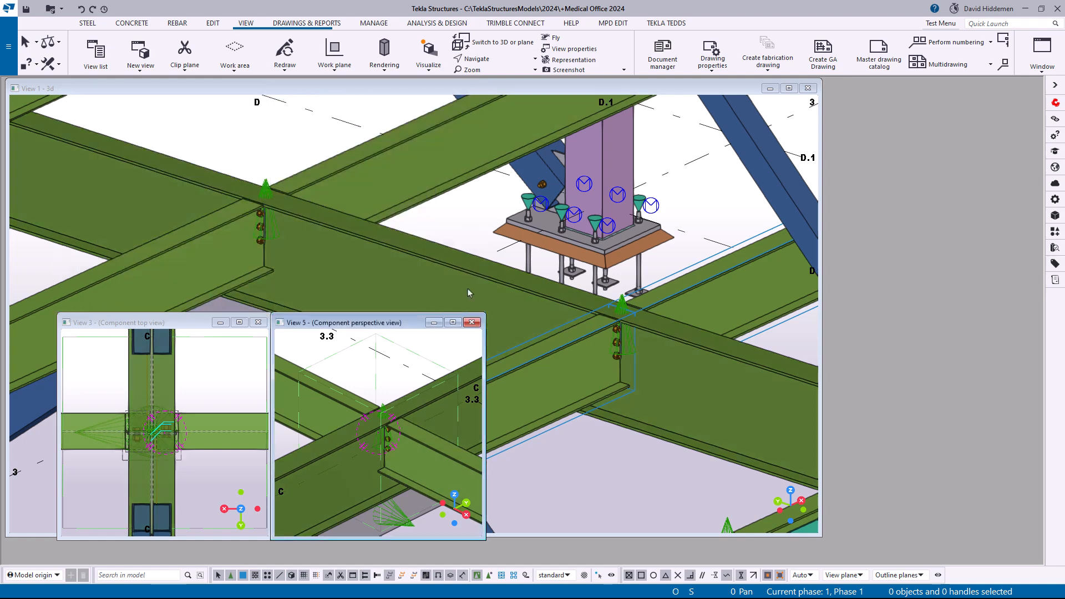
pyautogui.click(471, 322)
pyautogui.click(258, 322)
pyautogui.click(552, 443)
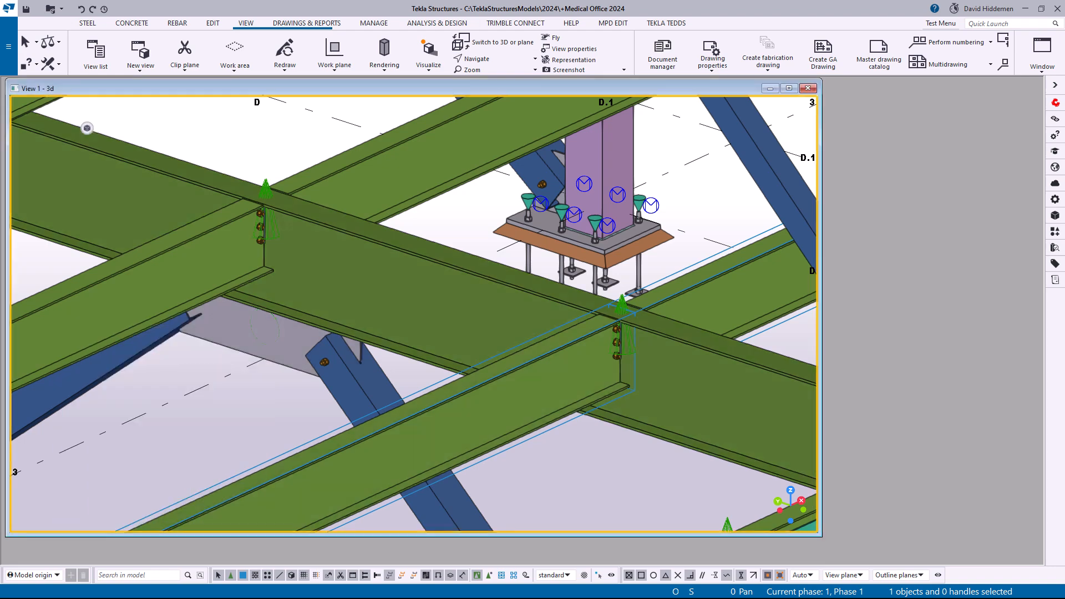
# Switch to File Explorer, return to the common folder of the 2024.0 environments, and show its full path
pyautogui.moveTo(1064, 175); pyautogui.dragTo(766, 126)
pyautogui.scroll(3, 721, 361)
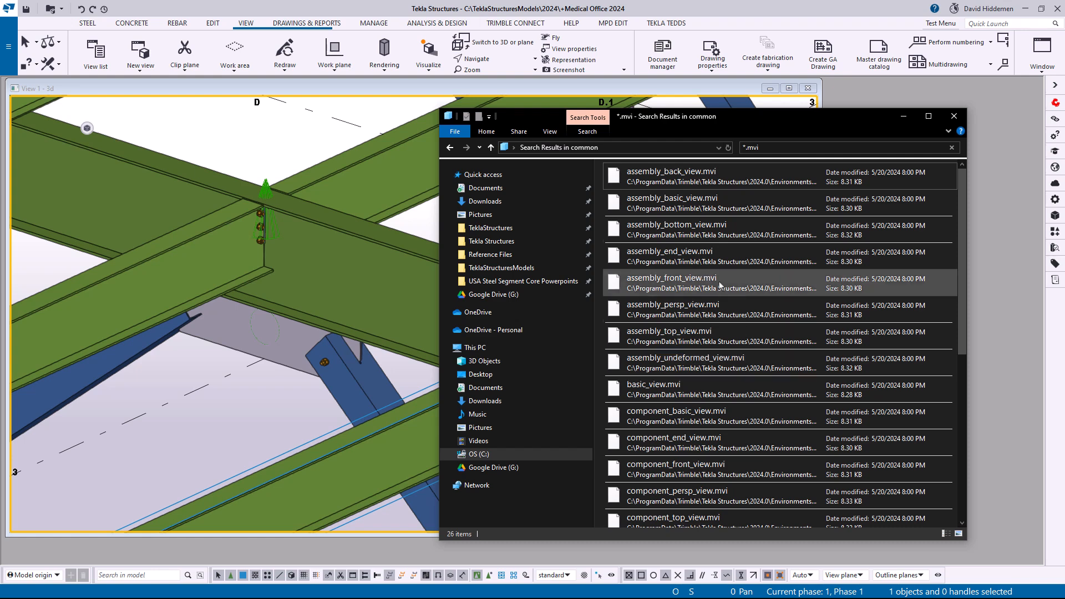
pyautogui.click(450, 148)
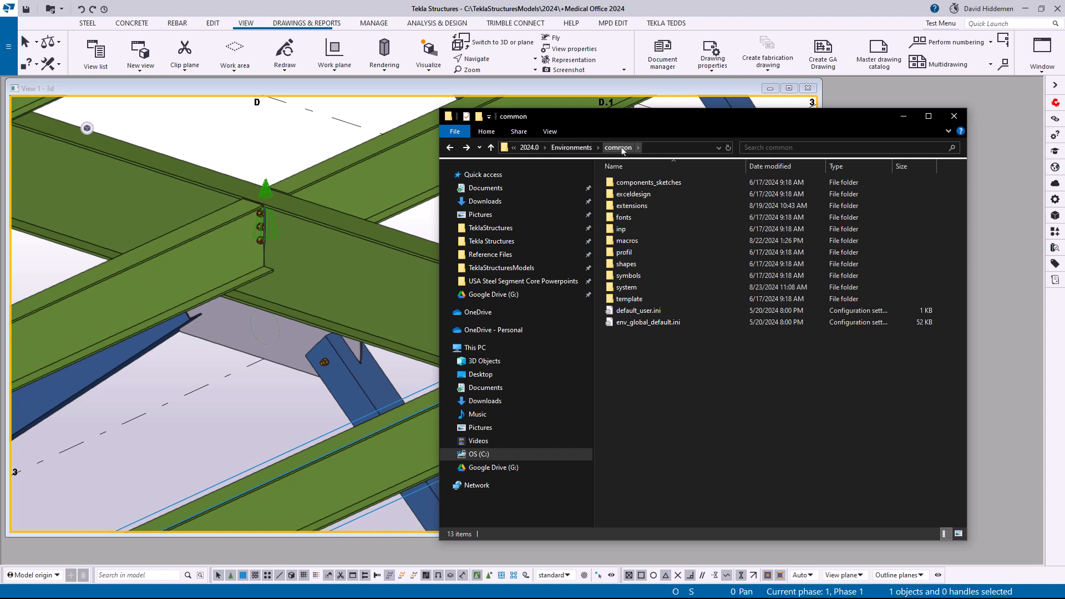
pyautogui.click(657, 150)
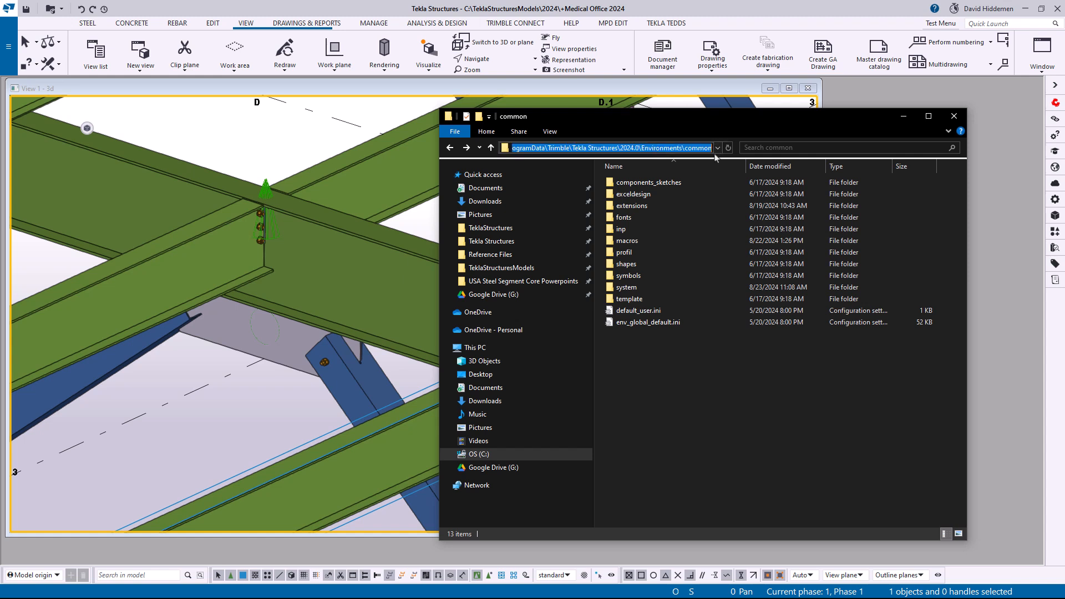
pyautogui.click(645, 425)
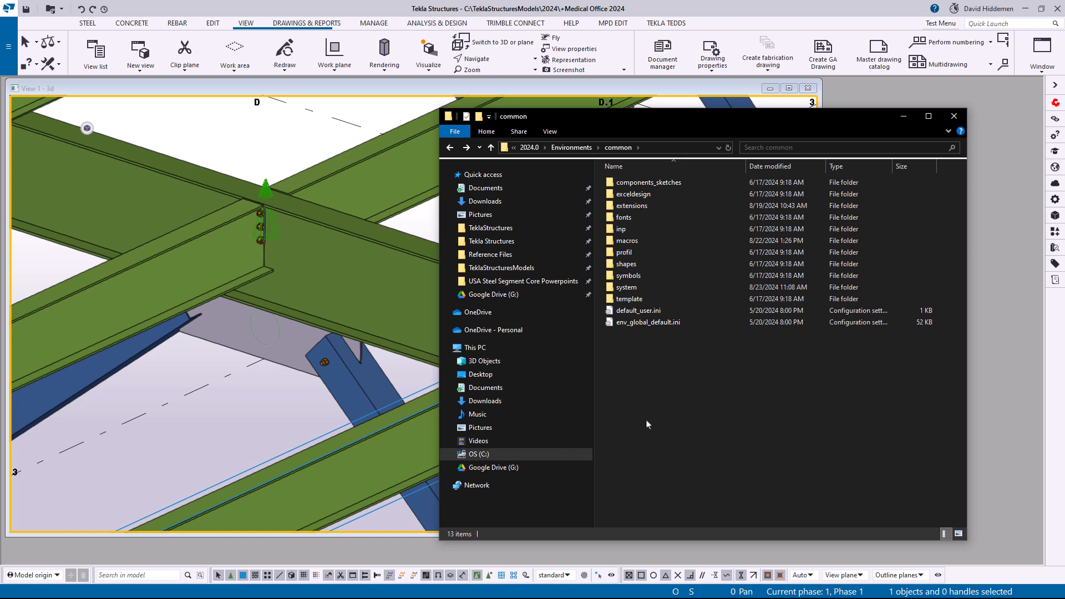
# Search the common folder for *.mvi, look through the default view property files, and close the window
pyautogui.click(787, 148)
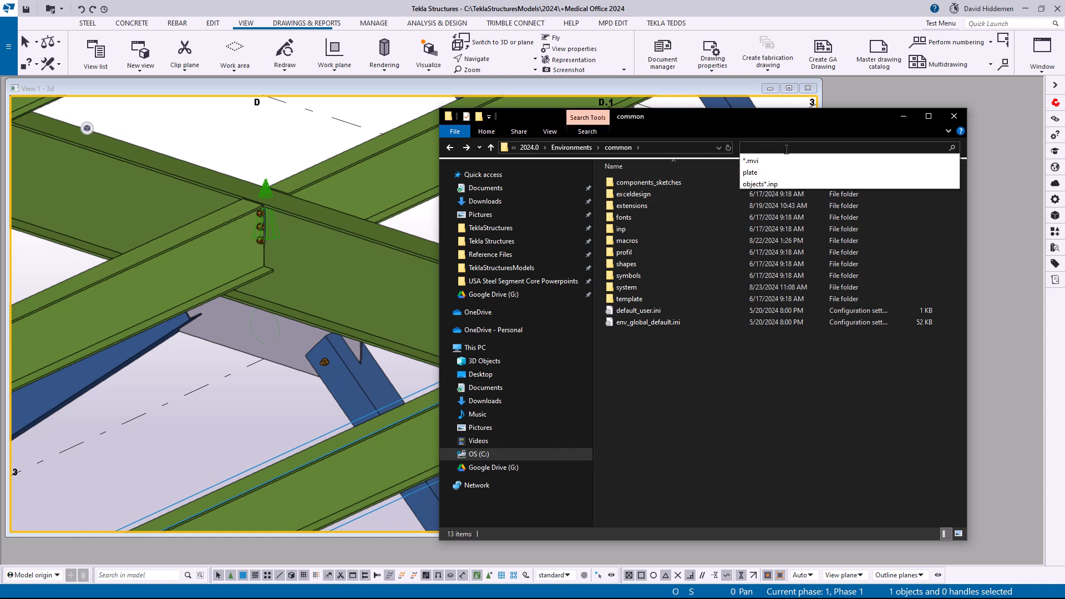
pyautogui.write('*.m')
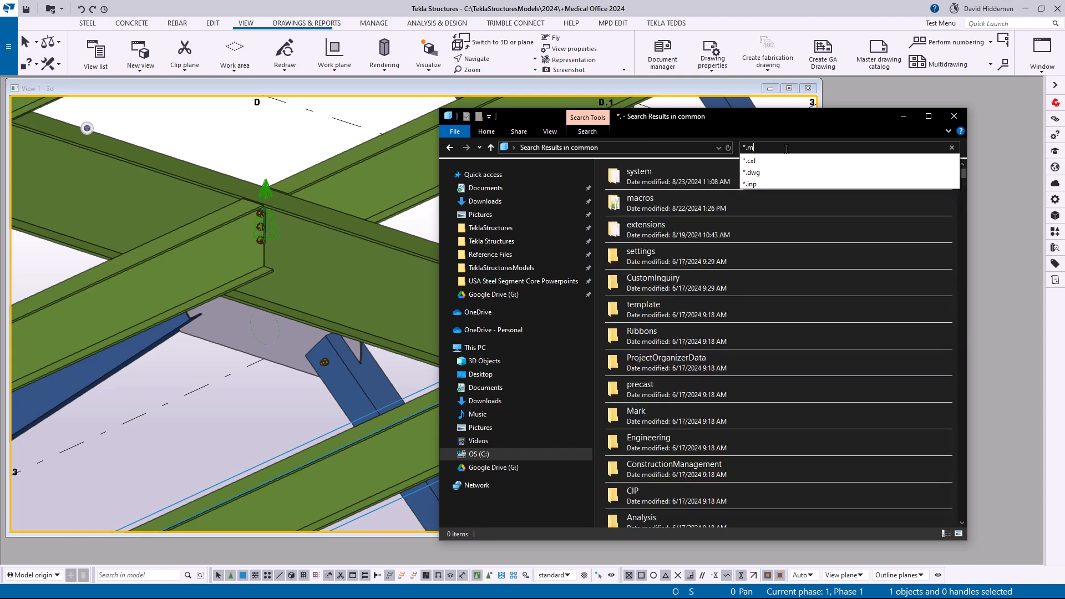
pyautogui.write('vi')
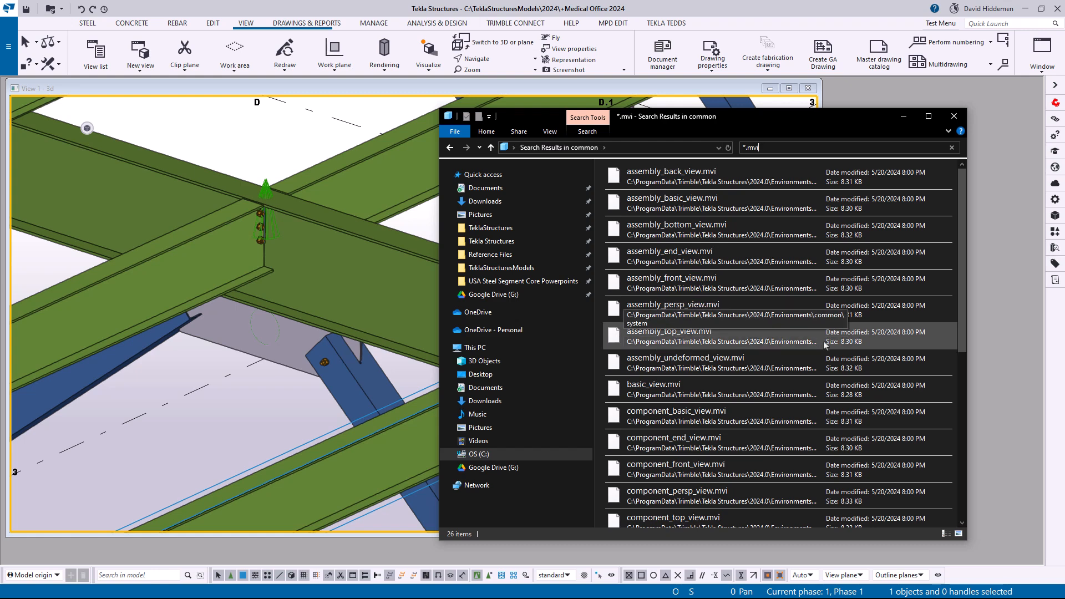
pyautogui.scroll(-3, 823, 366)
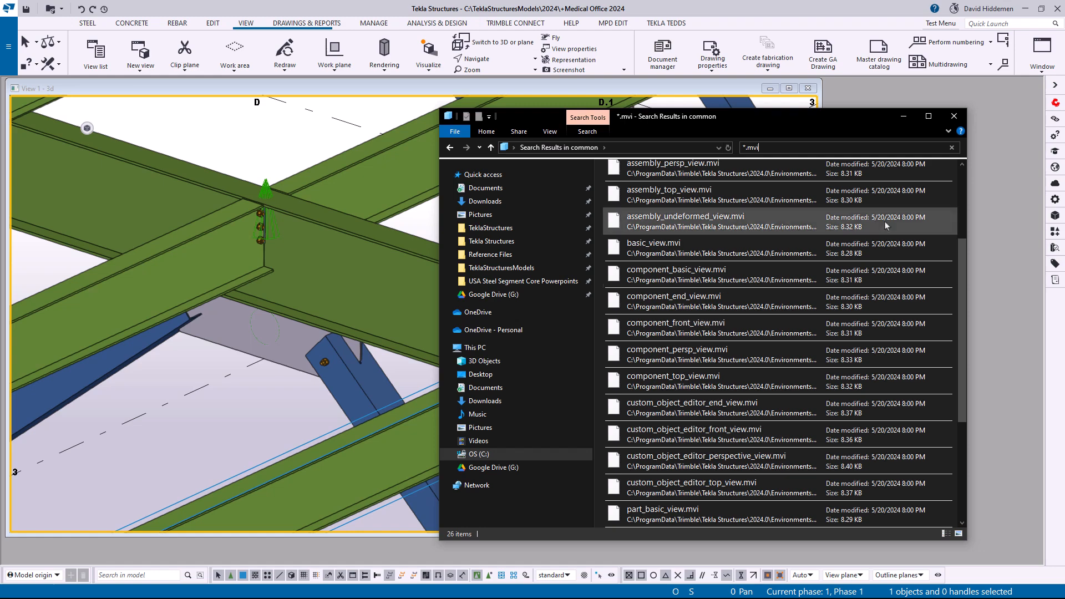
pyautogui.click(954, 116)
# Redraw the main 3D model view
pyautogui.scroll(-6, 510, 232)
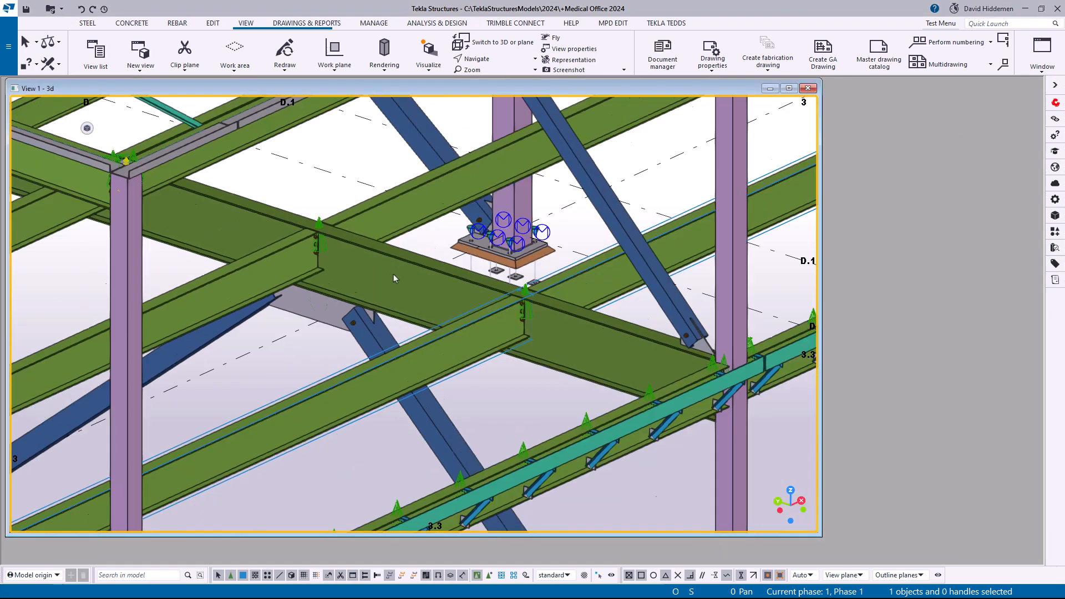
pyautogui.rightClick(562, 332)
pyautogui.click(606, 402)
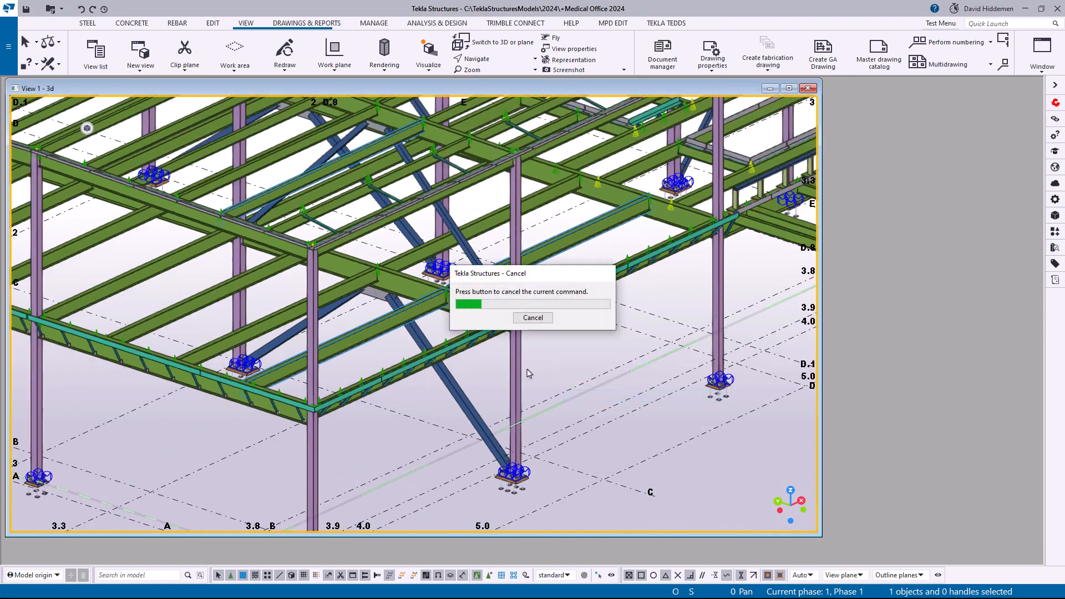
# Open the attributes folder inside the model folder, locate component_front_view.mvi and component_end_view.mvi, and minimize the window
pyautogui.click(8, 46)
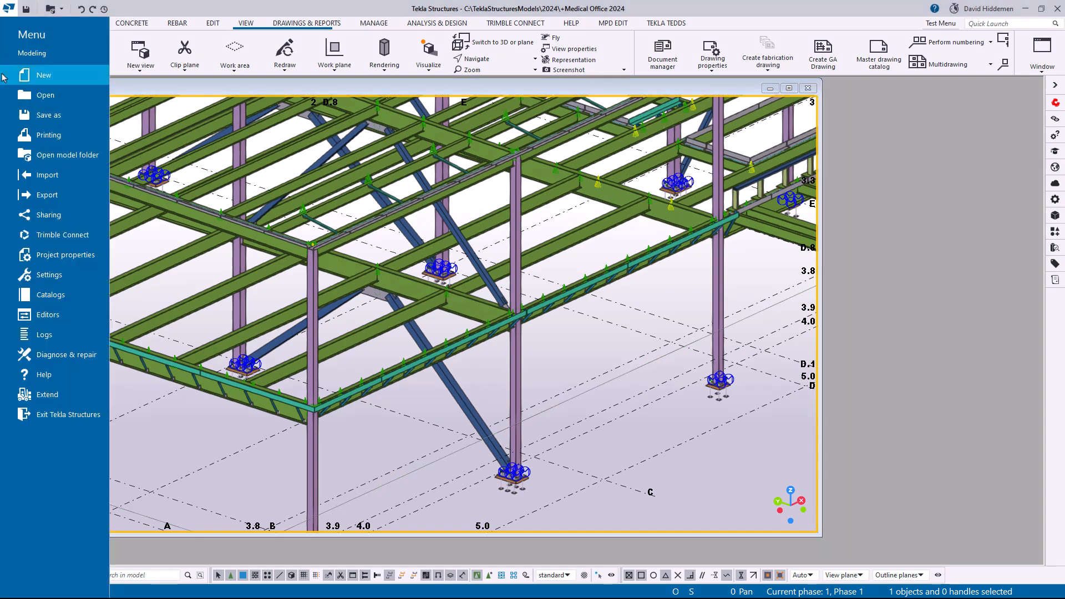
pyautogui.click(44, 158)
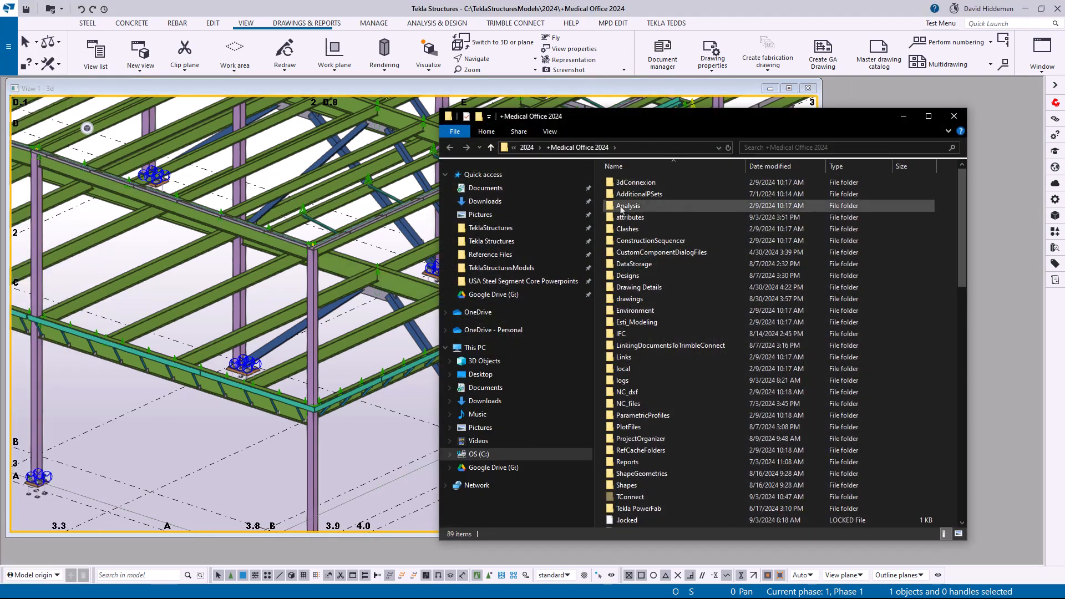
pyautogui.doubleClick(638, 217)
pyautogui.click(683, 183)
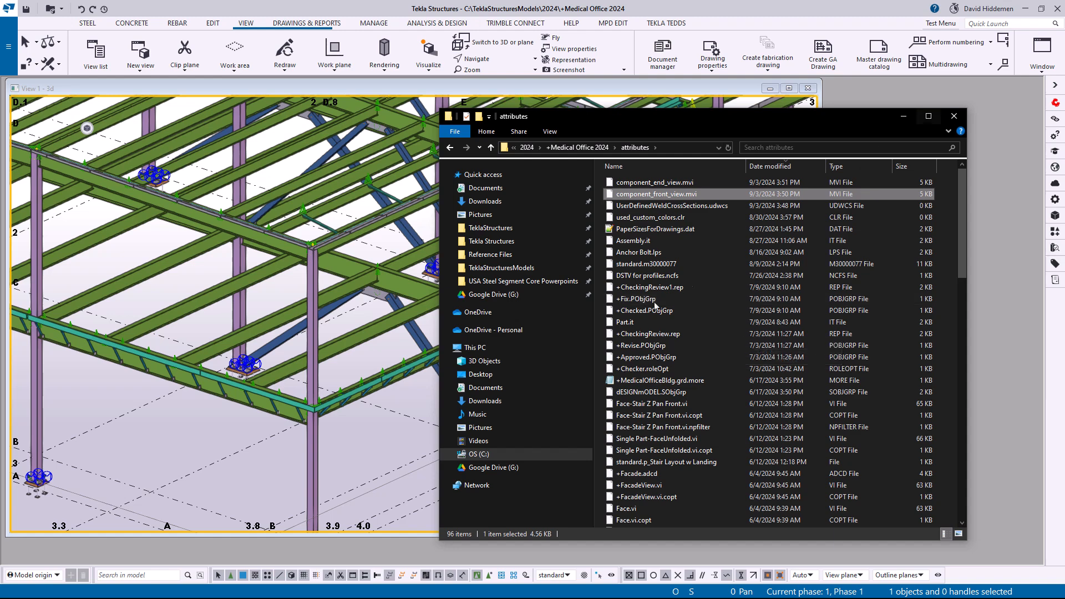
pyautogui.click(903, 116)
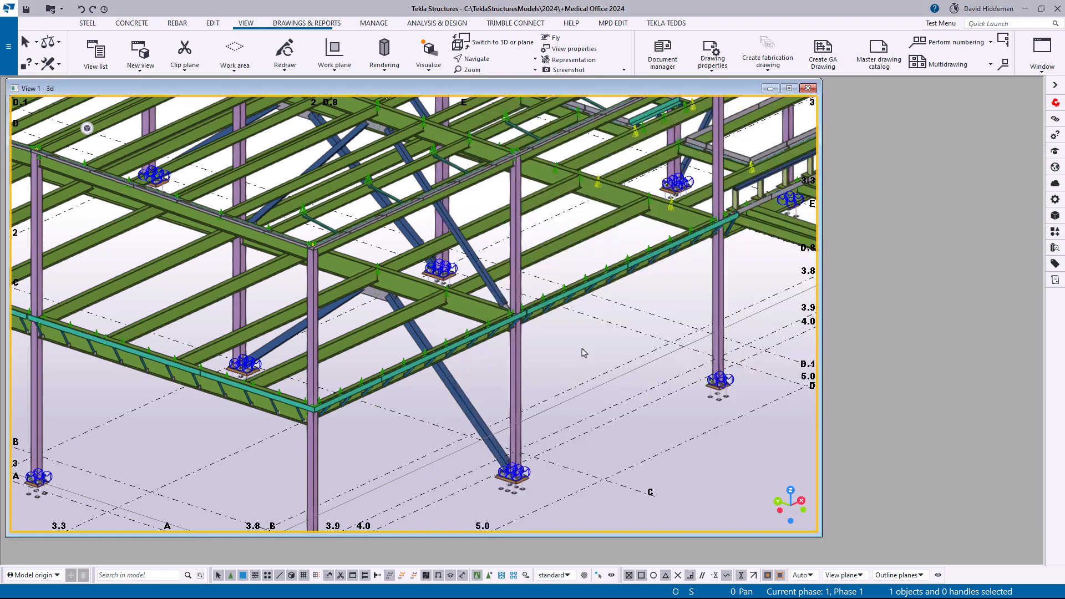
# Create the default views of the same beam-to-girder connection component again
pyautogui.scroll(6, 350, 276)
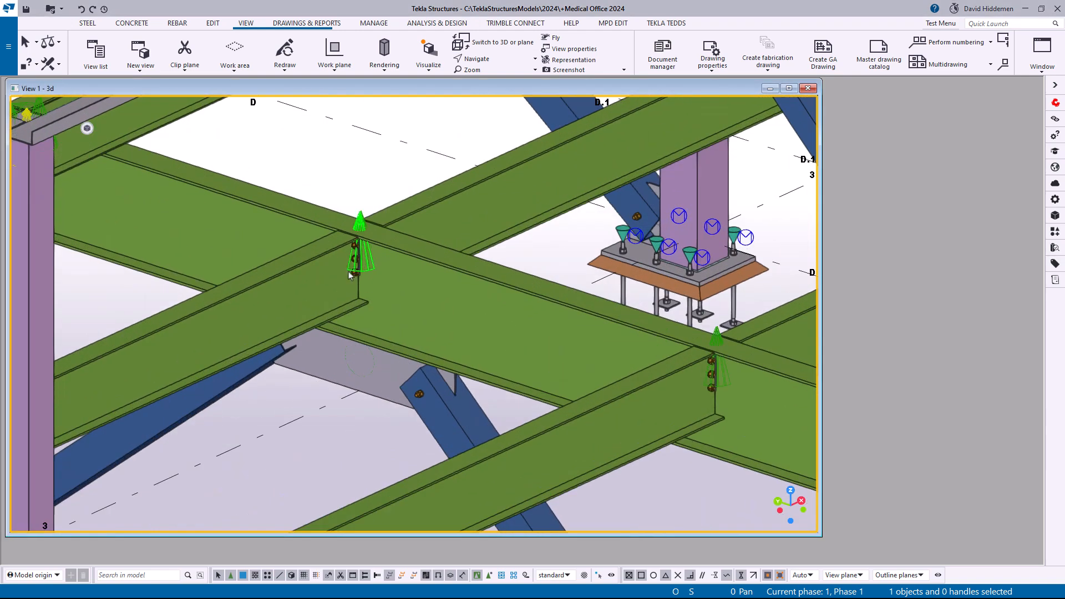
pyautogui.rightClick(350, 276)
pyautogui.moveTo(423, 489)
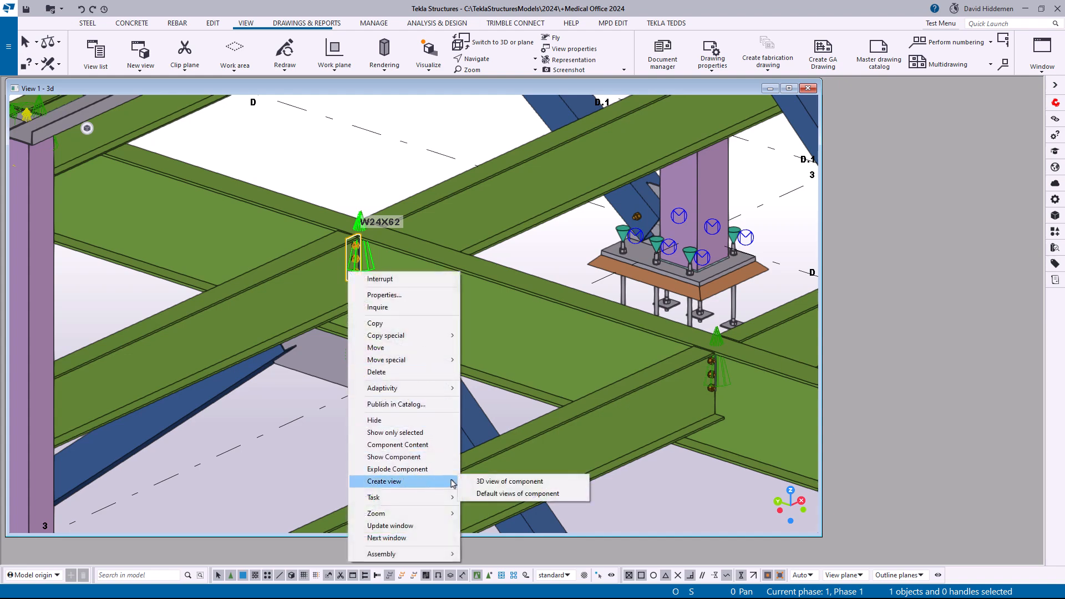
pyautogui.click(472, 494)
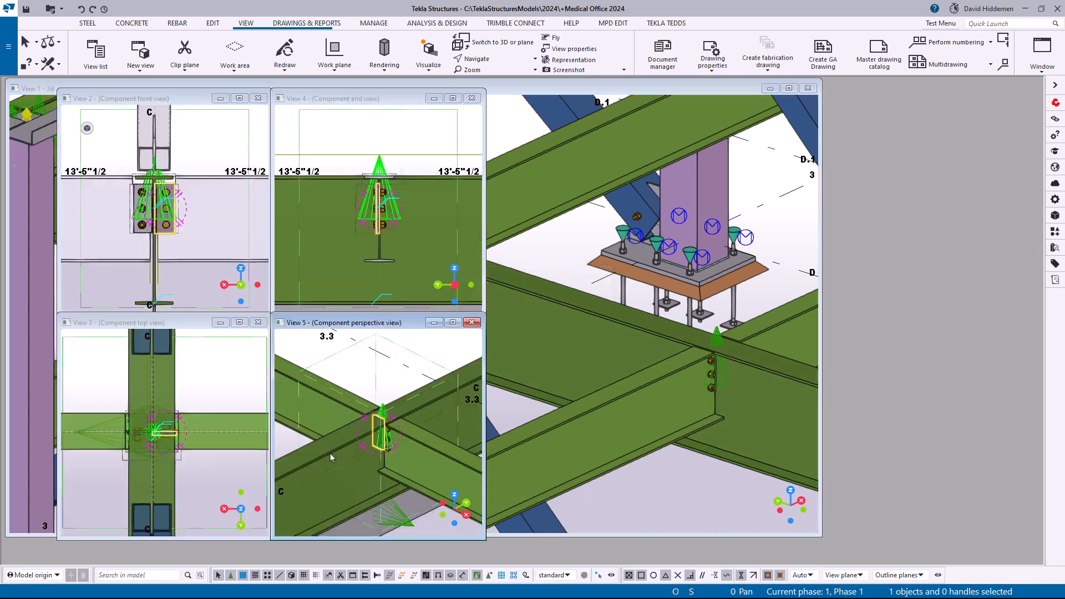
# Put away the main 3D view, leaving only the four component views on screen
pyautogui.click(728, 88)
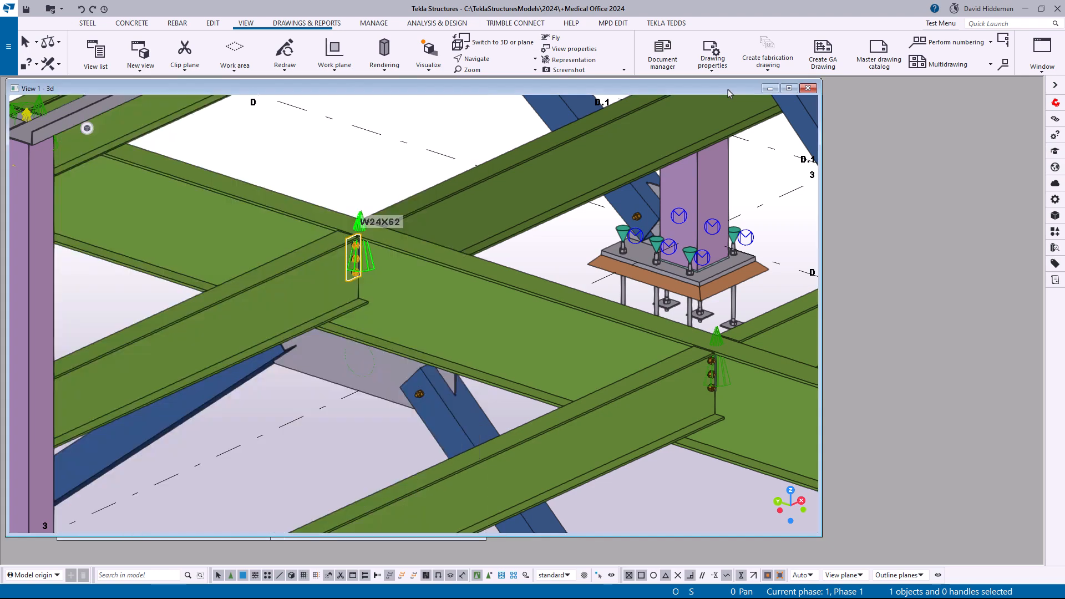
pyautogui.click(790, 88)
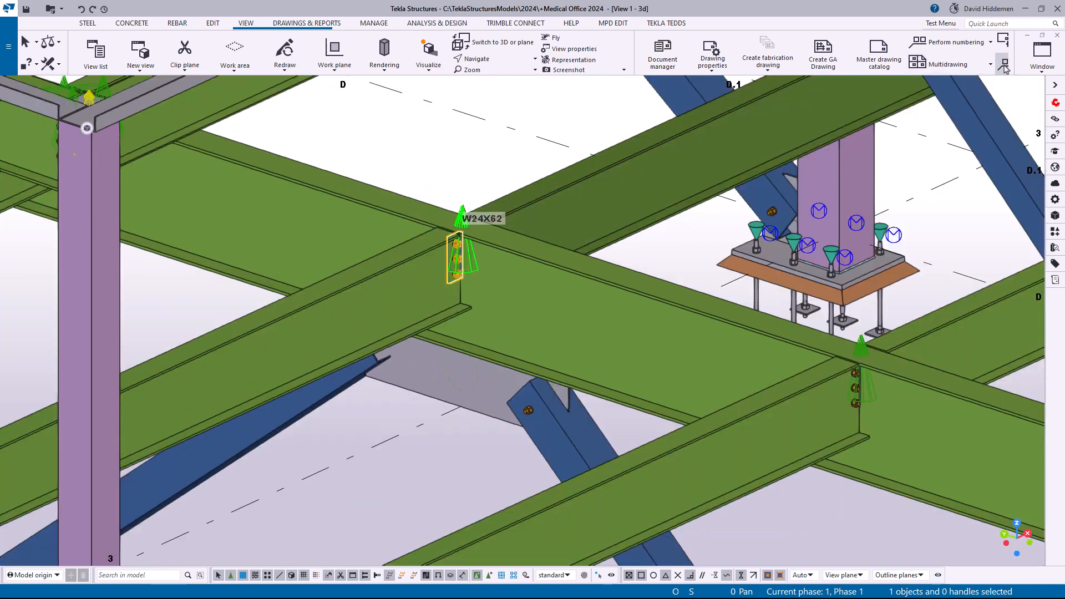
pyautogui.click(1042, 35)
pyautogui.moveTo(432, 98); pyautogui.dragTo(632, 113)
pyautogui.click(1026, 108)
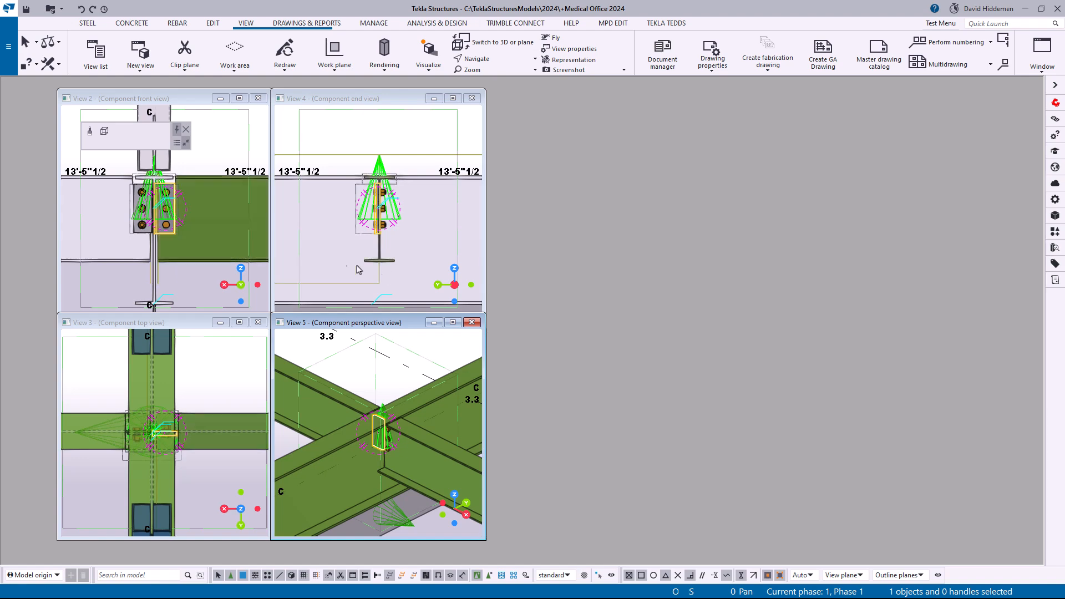
# Open the advanced options in the Model views category and move the dialog away from the component views
pyautogui.click(9, 46)
pyautogui.click(54, 276)
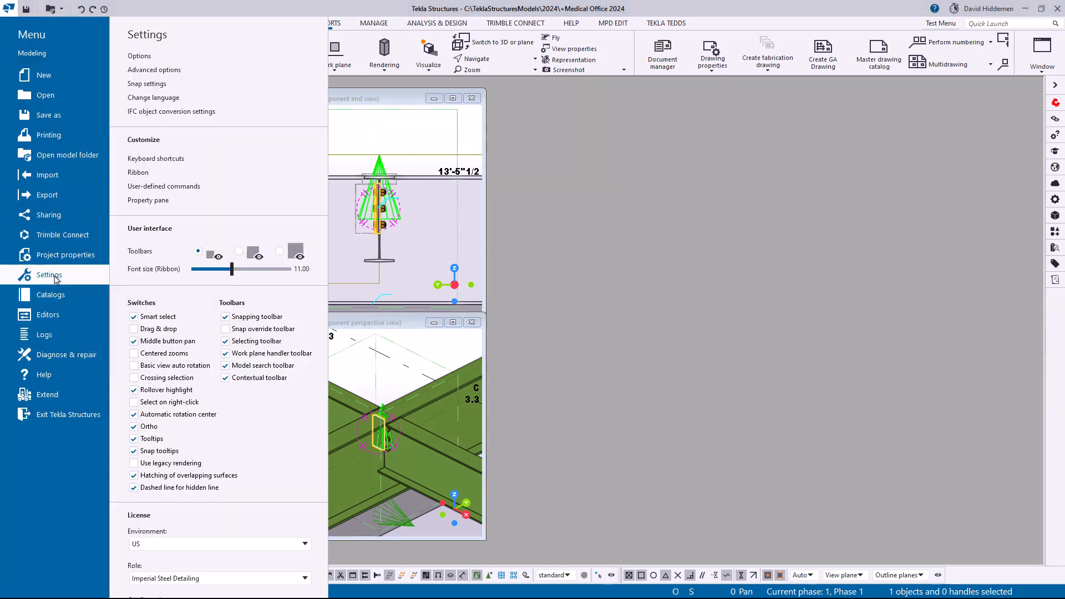
pyautogui.click(154, 70)
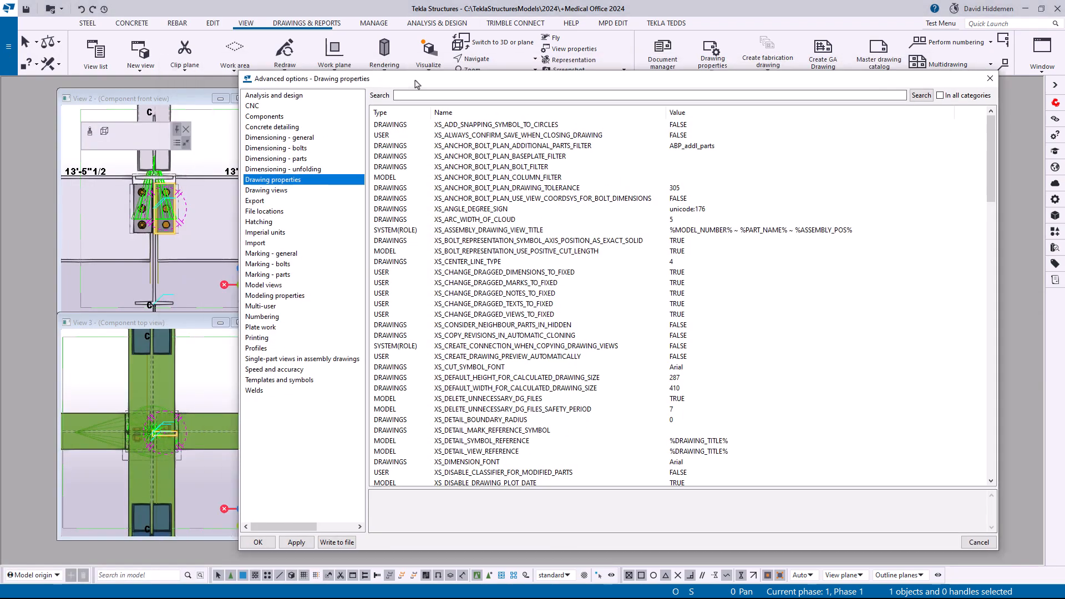
pyautogui.moveTo(416, 83); pyautogui.dragTo(607, 92)
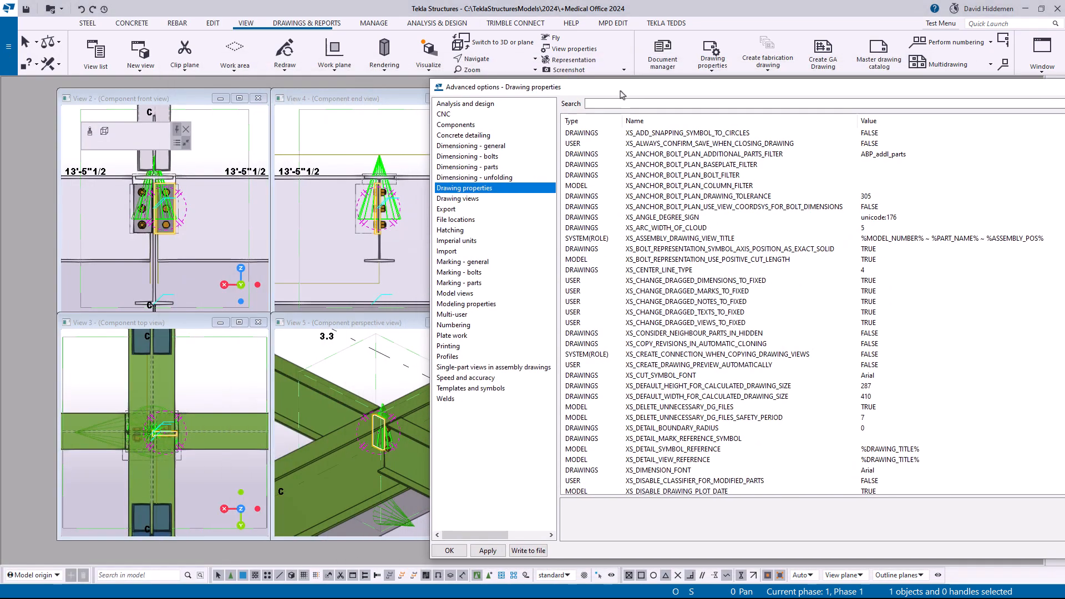
pyautogui.click(454, 294)
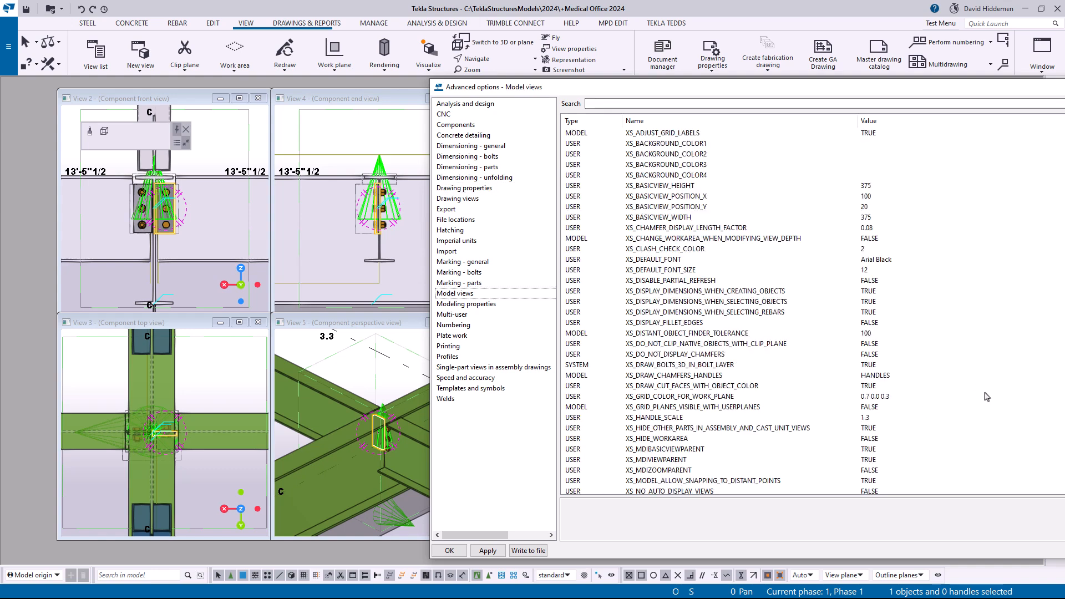
# Review the descriptions of XS_BASICVIEW_HEIGHT, XS_BASICVIEW_WIDTH, XS_BASICVIEW_POSITION_X and XS_BASICVIEW_POSITION_Y
pyautogui.click(643, 190)
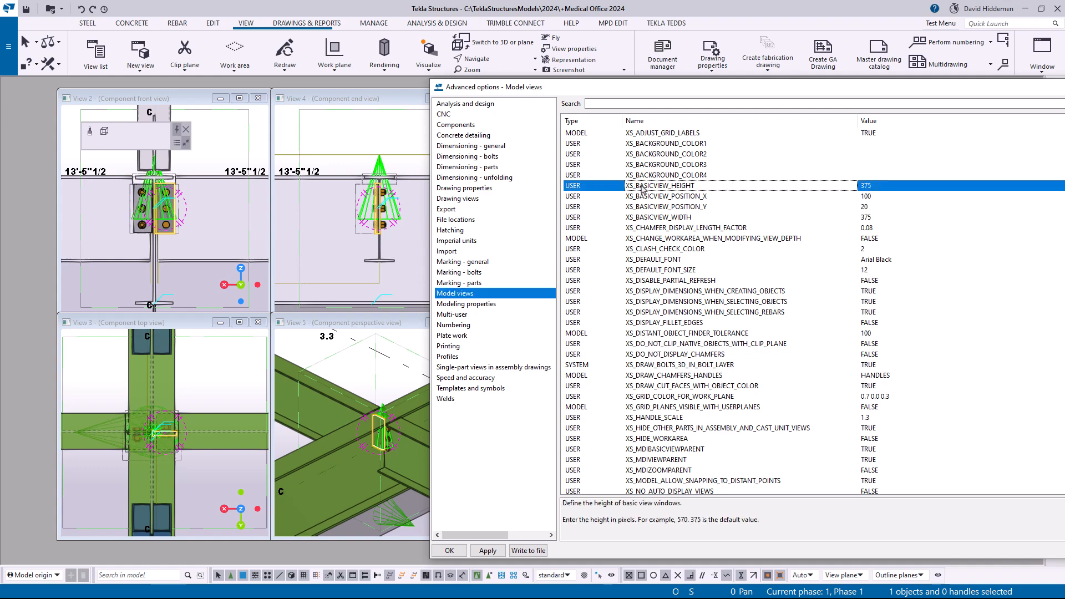
pyautogui.click(641, 220)
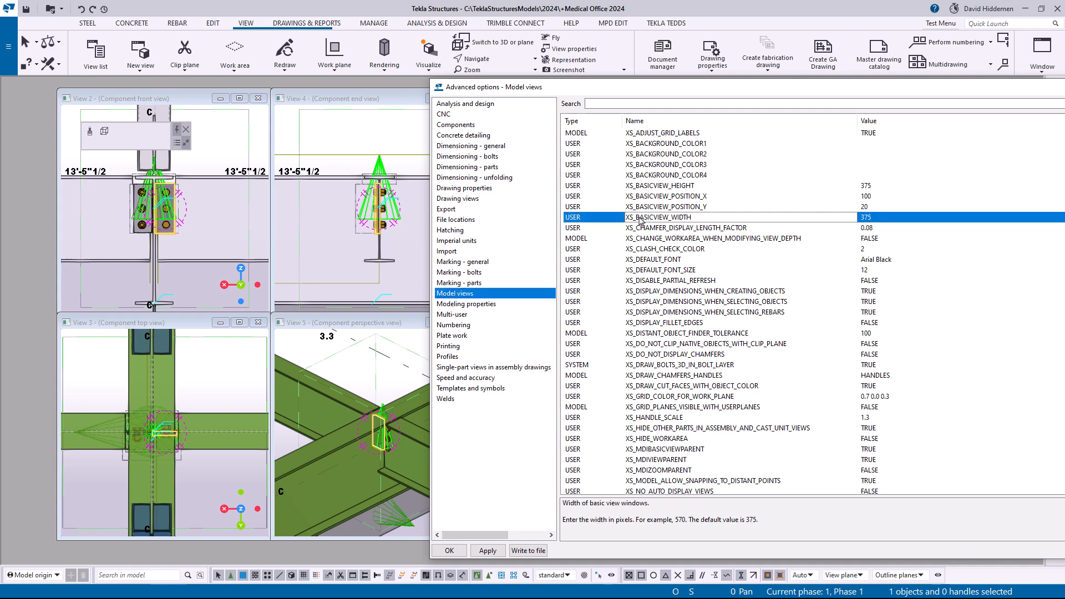
pyautogui.click(654, 198)
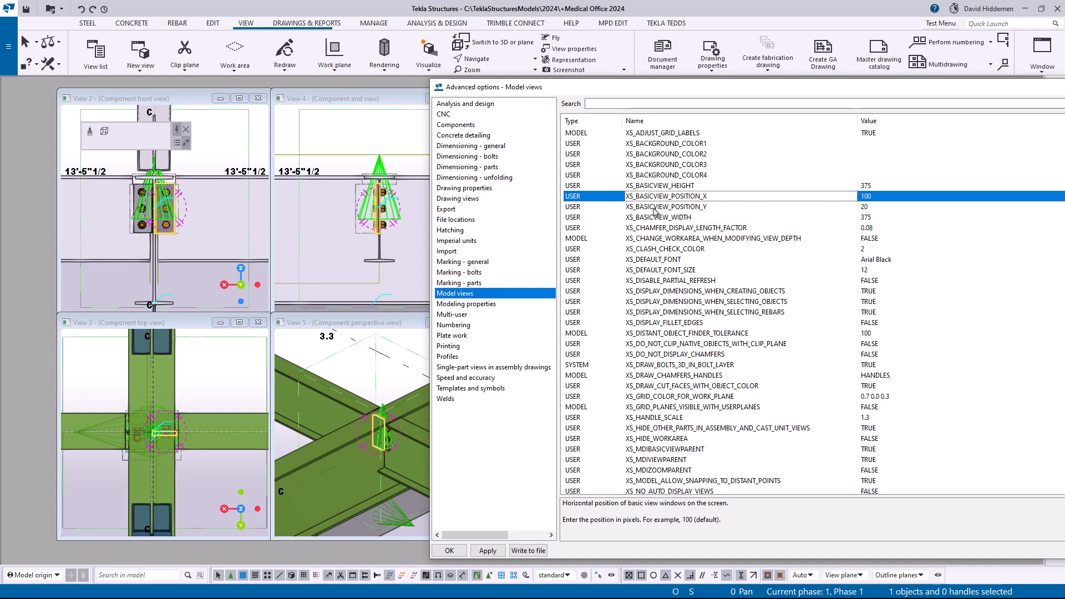
pyautogui.click(655, 209)
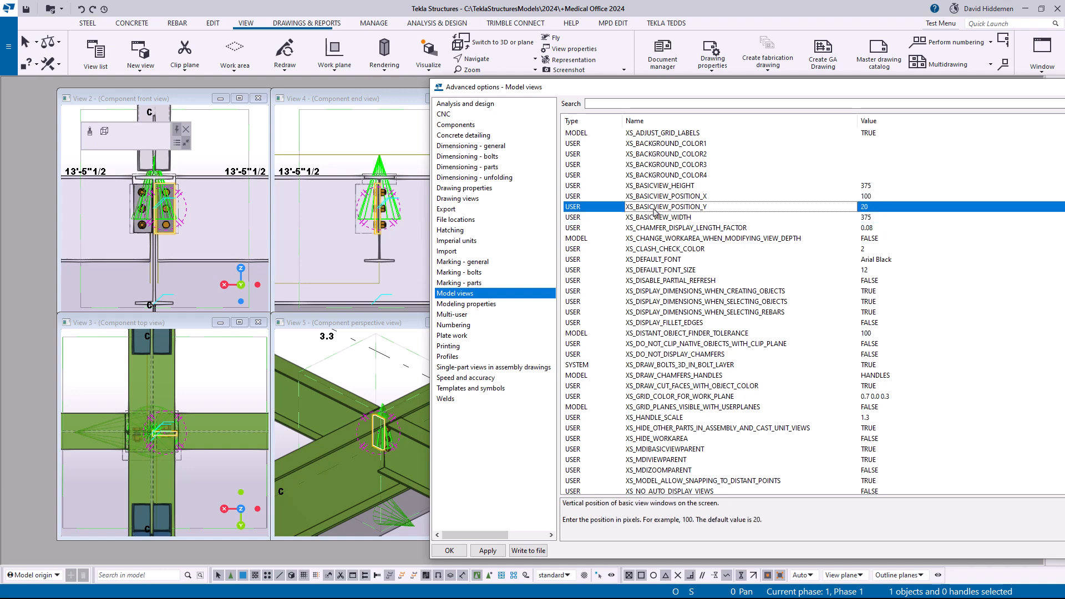
pyautogui.click(682, 197)
pyautogui.click(678, 187)
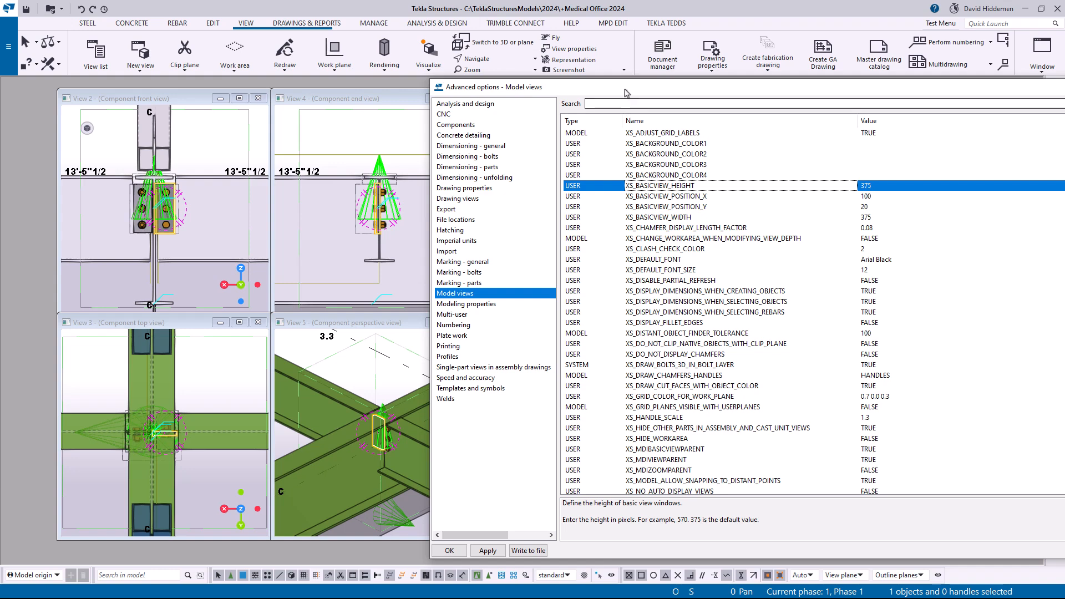
# Move the advanced options dialog clear of the component views and compare the sizes and positions of the four view windows
pyautogui.moveTo(625, 89); pyautogui.dragTo(726, 88)
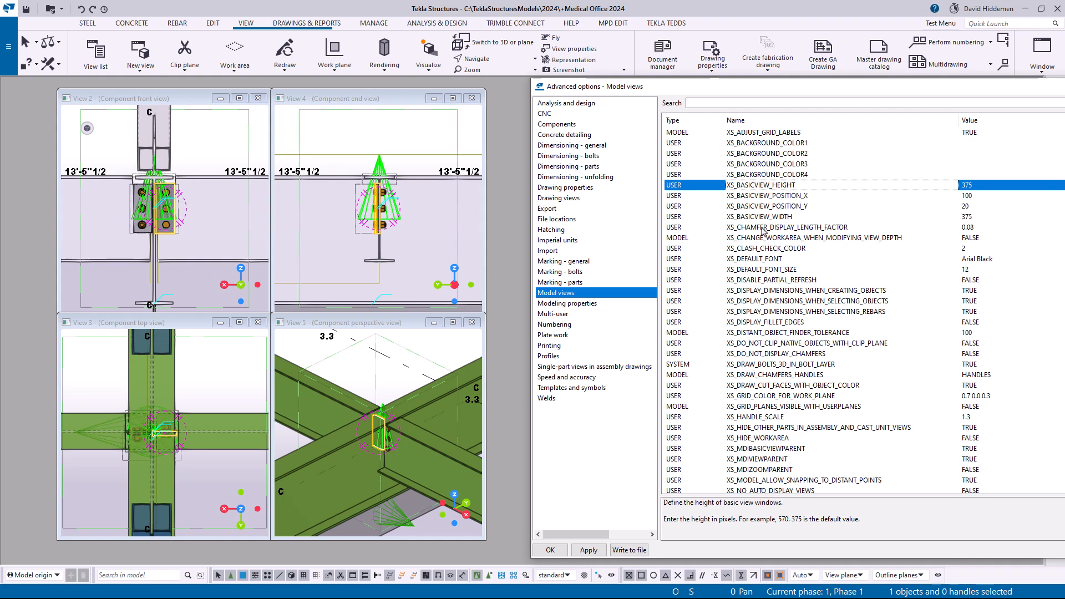
pyautogui.click(233, 167)
pyautogui.click(291, 152)
pyautogui.click(349, 322)
pyautogui.click(228, 365)
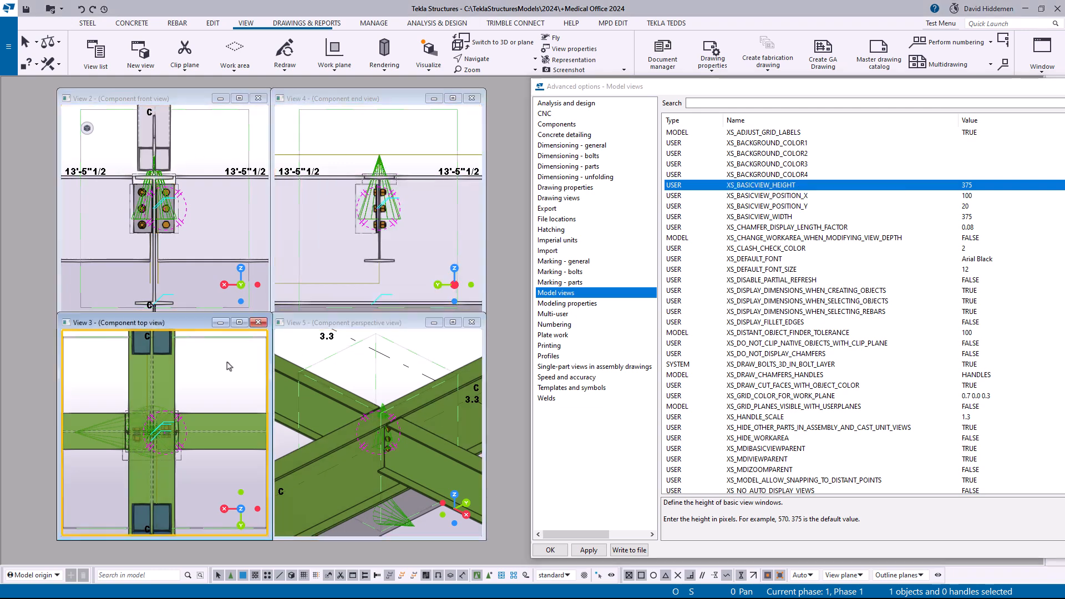